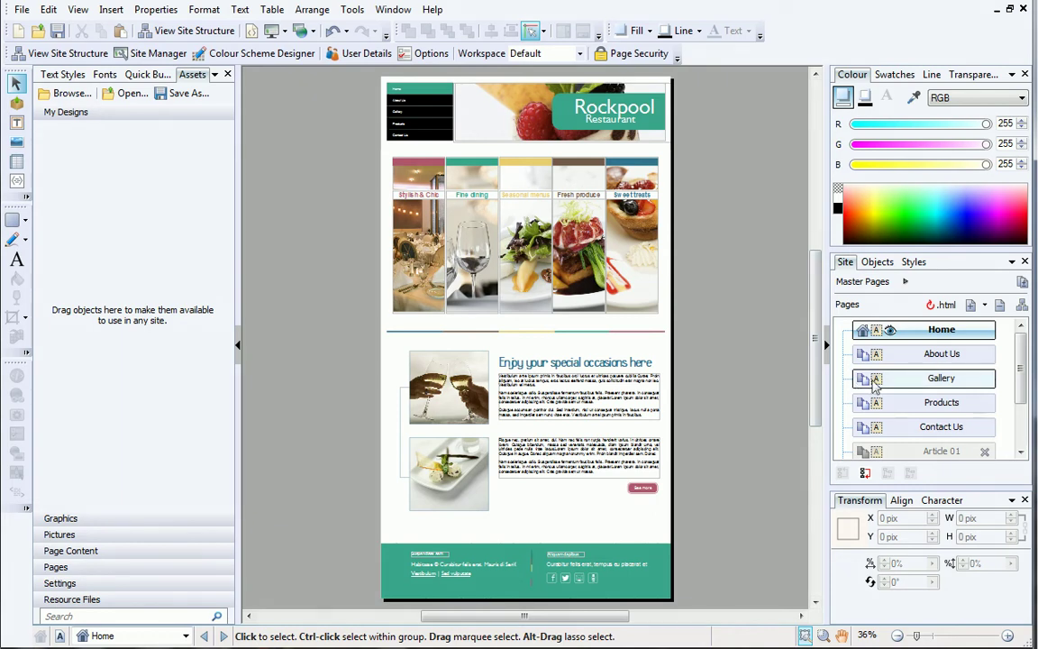
Step: Open the Gallery page for editing and show the site preview options
click(911, 384)
double_click(911, 383)
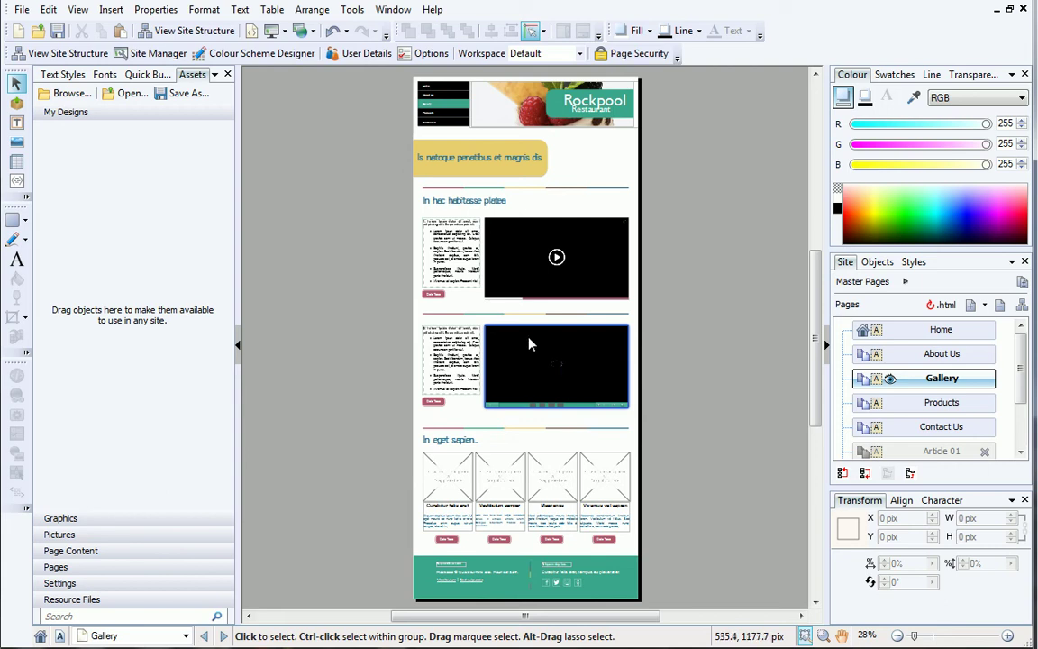
click(285, 31)
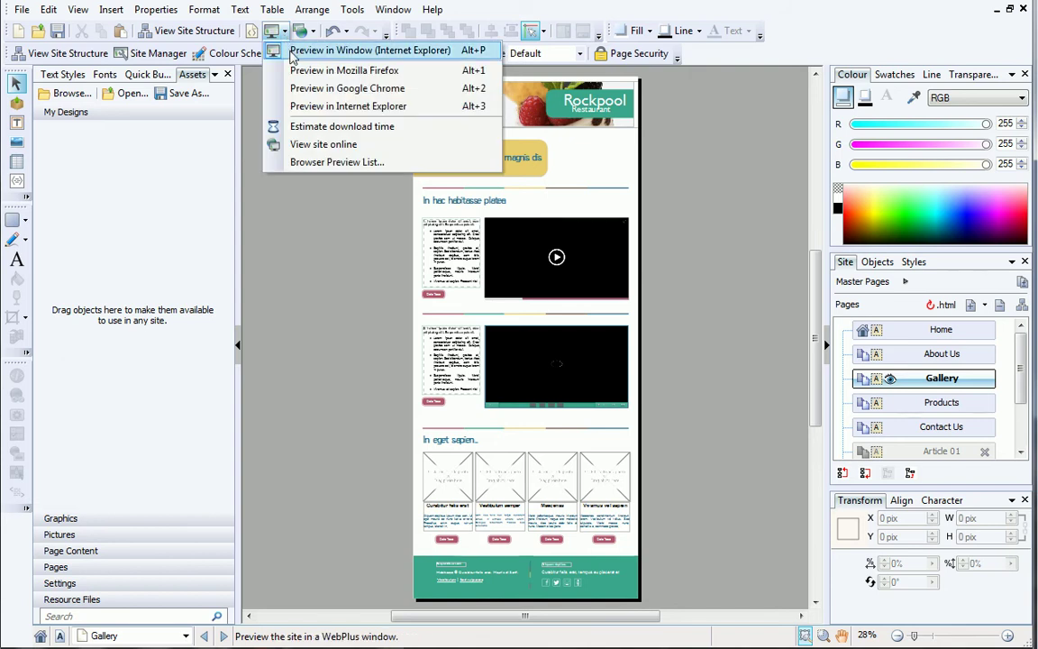
Step: Preview the site in a window and start the first video playing
click(292, 52)
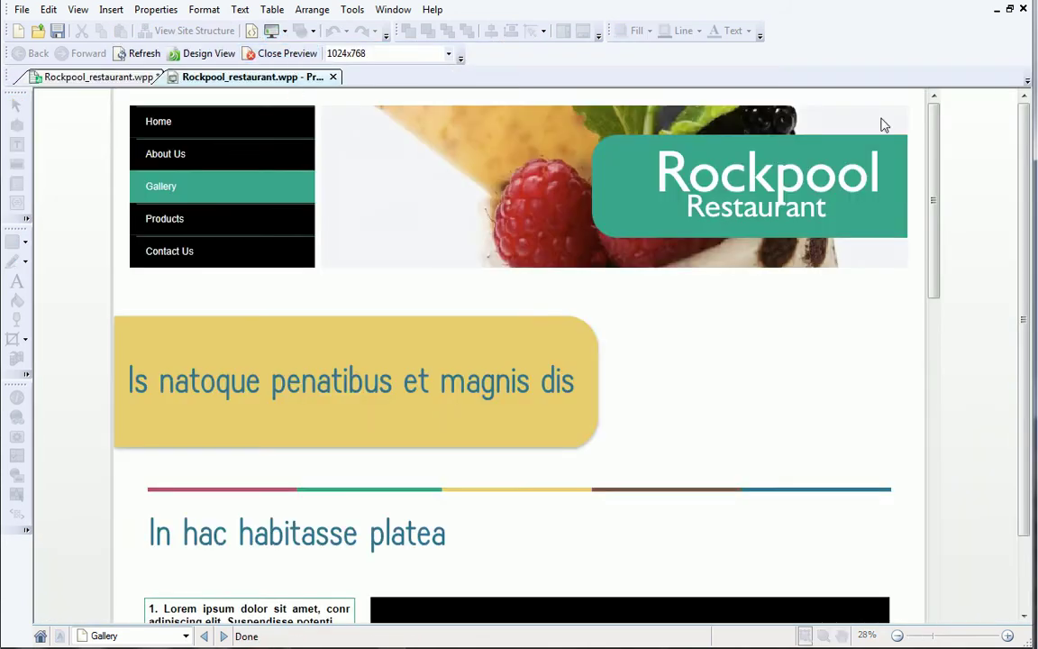
drag(932, 132, 932, 275)
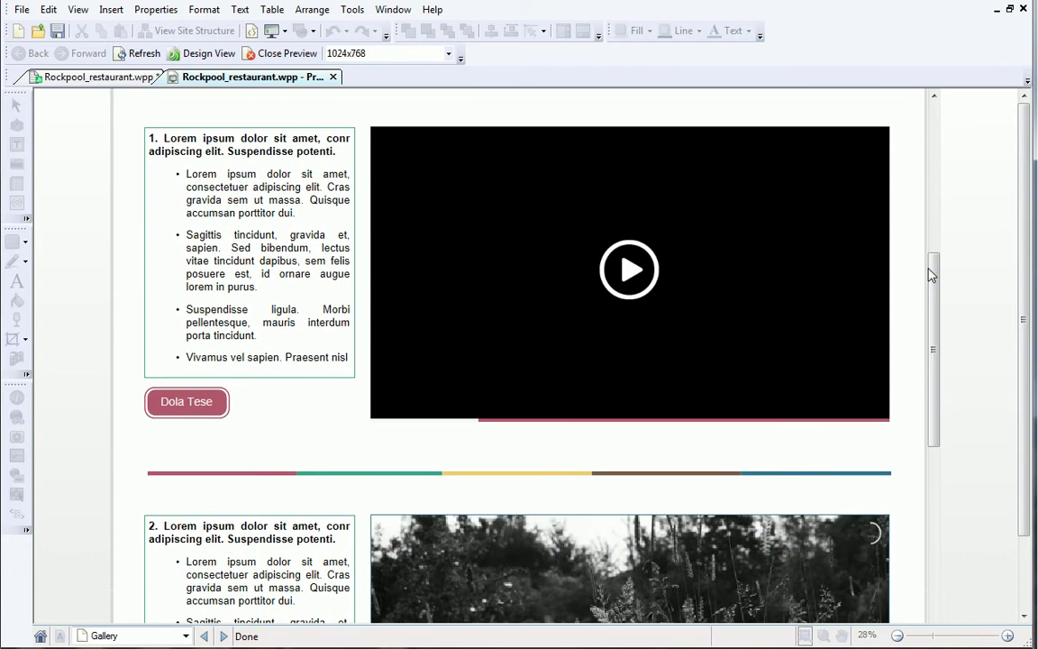
mouse_move(747, 271)
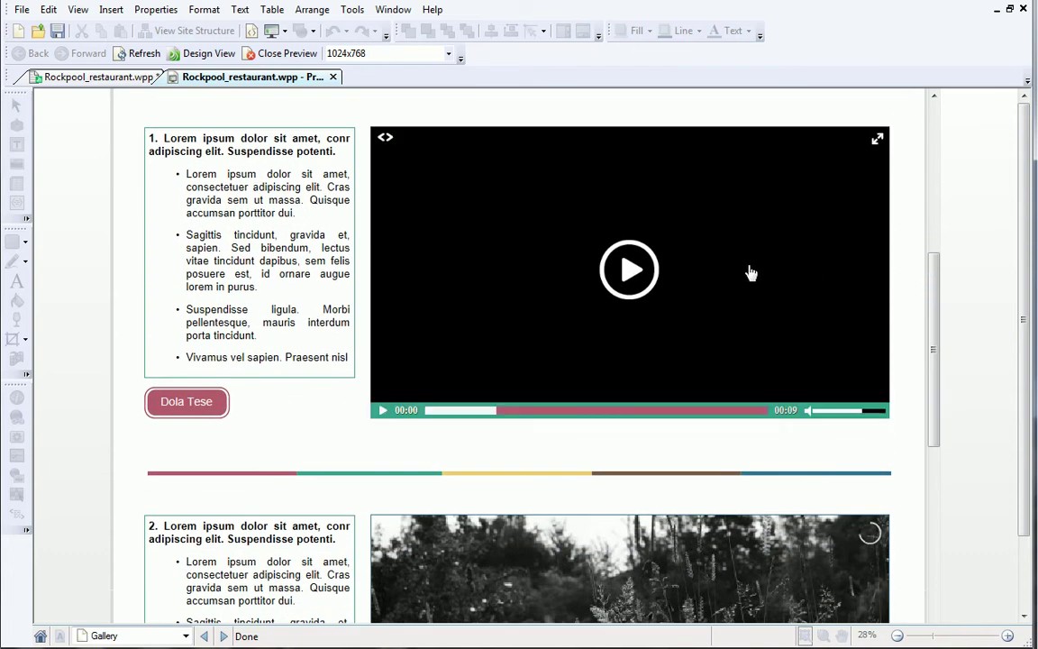
click(610, 267)
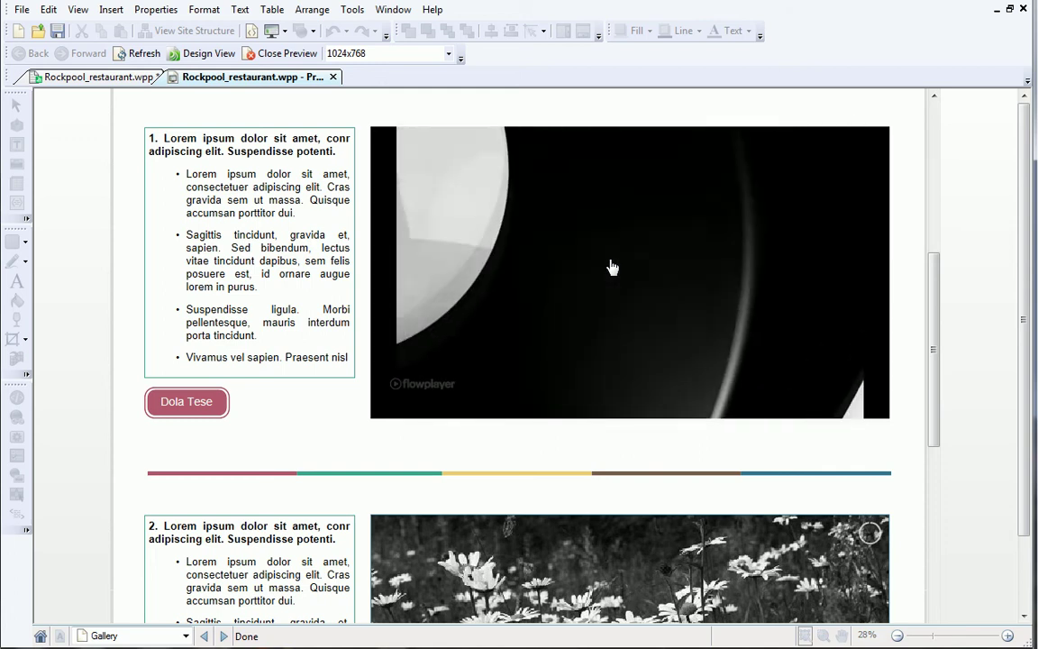
Step: Pause the video, scrub its timeline forward, and turn the volume up to full
mouse_move(547, 312)
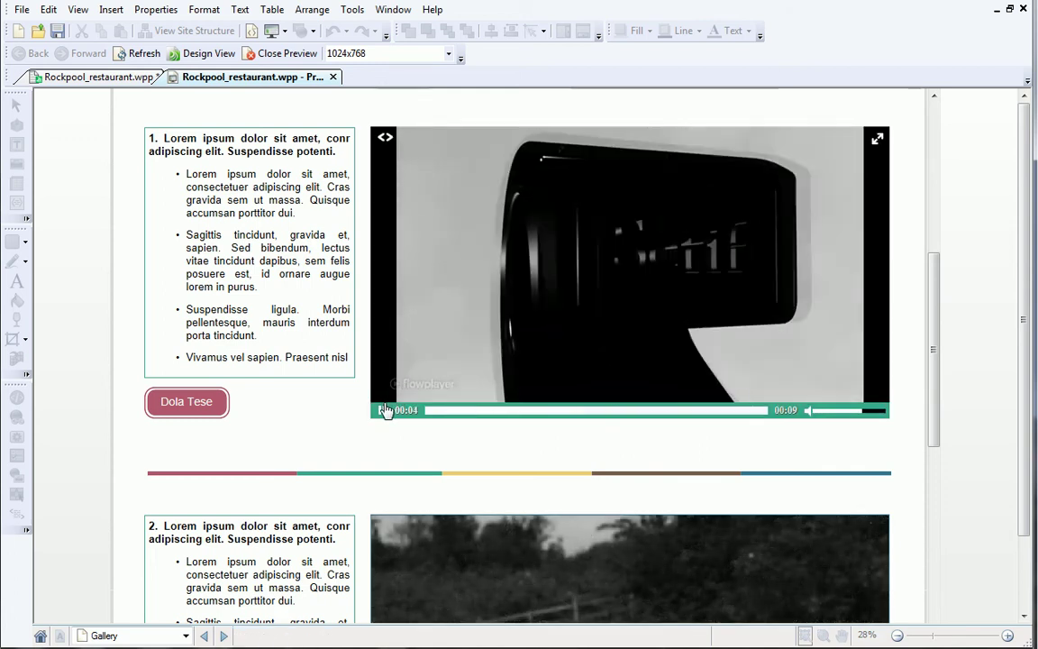
click(382, 410)
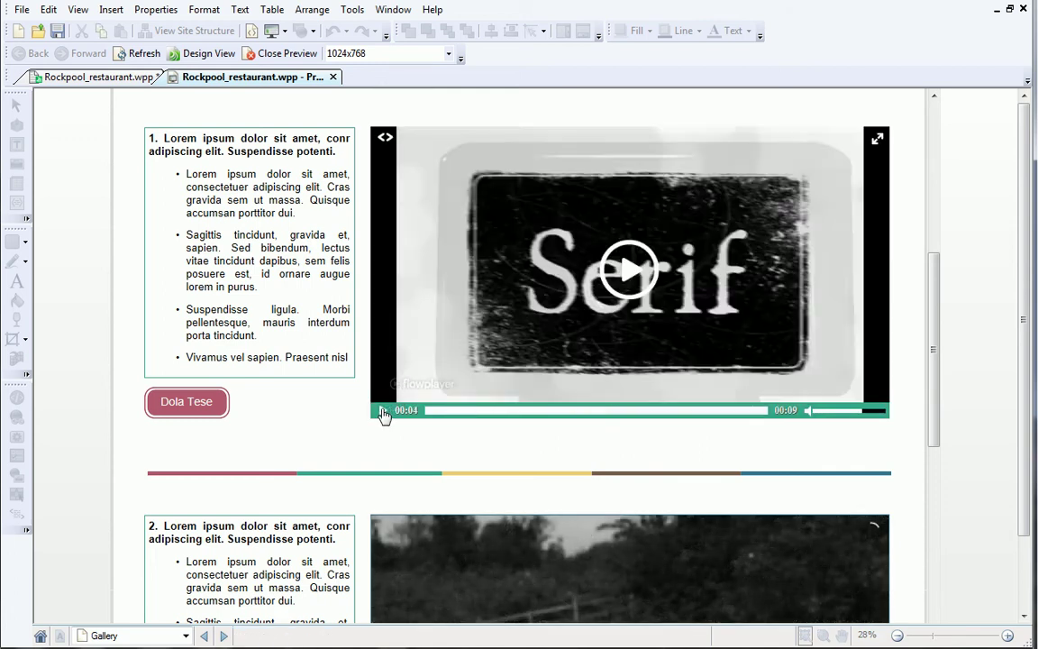
click(496, 410)
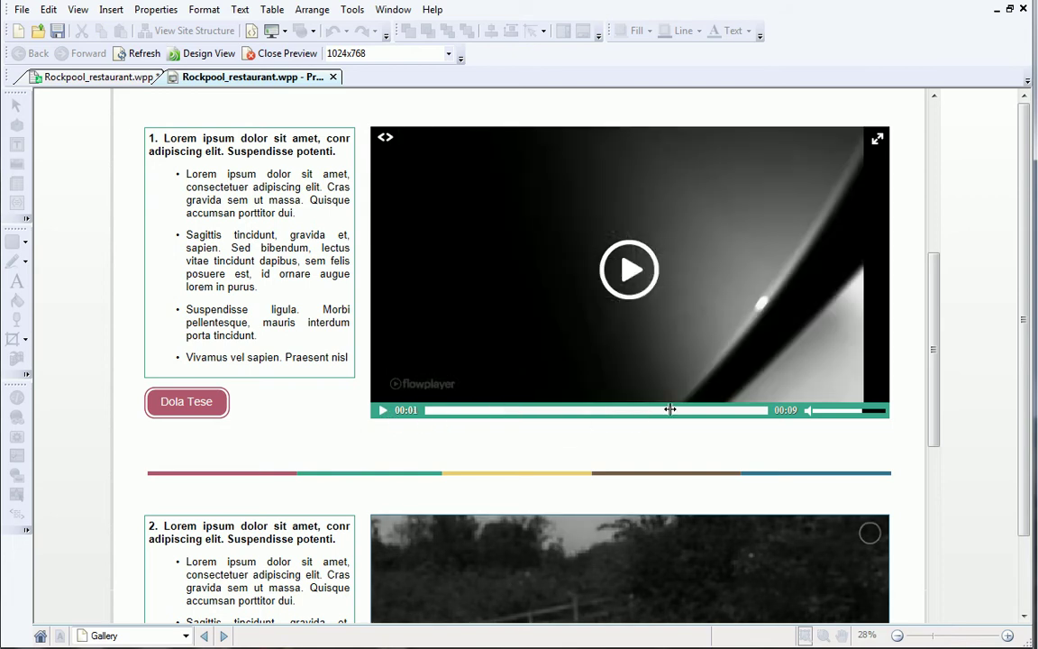
click(670, 409)
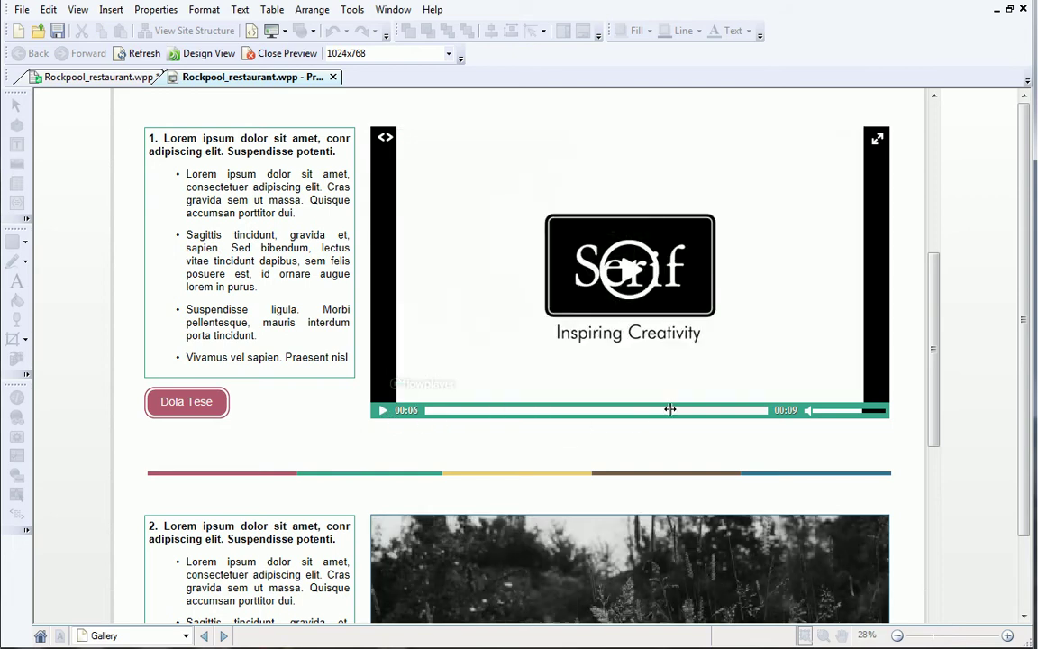
click(878, 410)
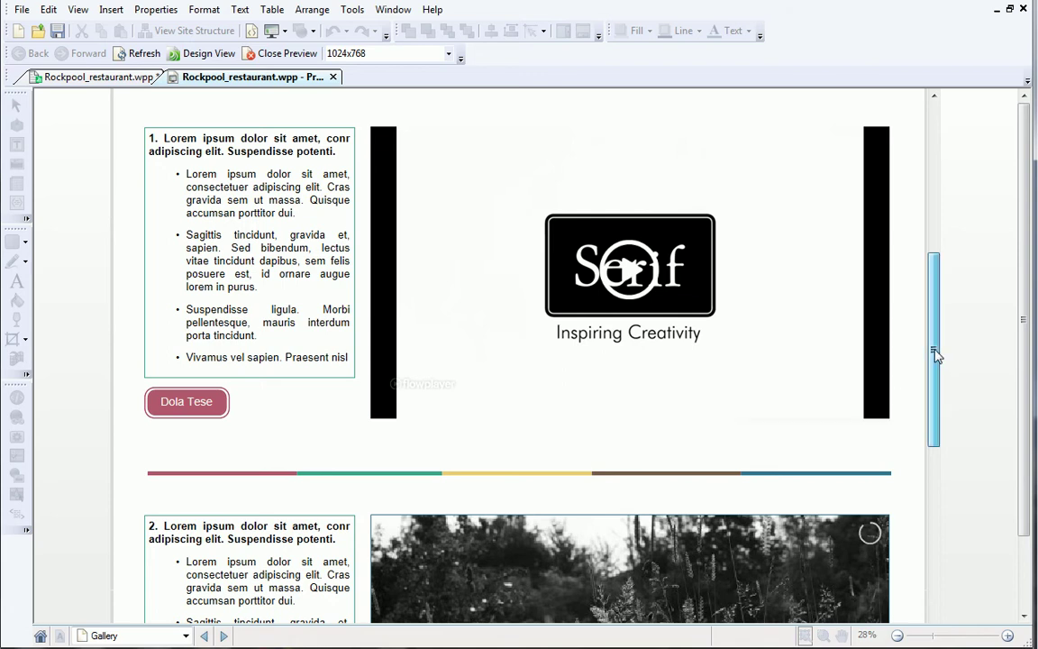
drag(933, 352, 939, 458)
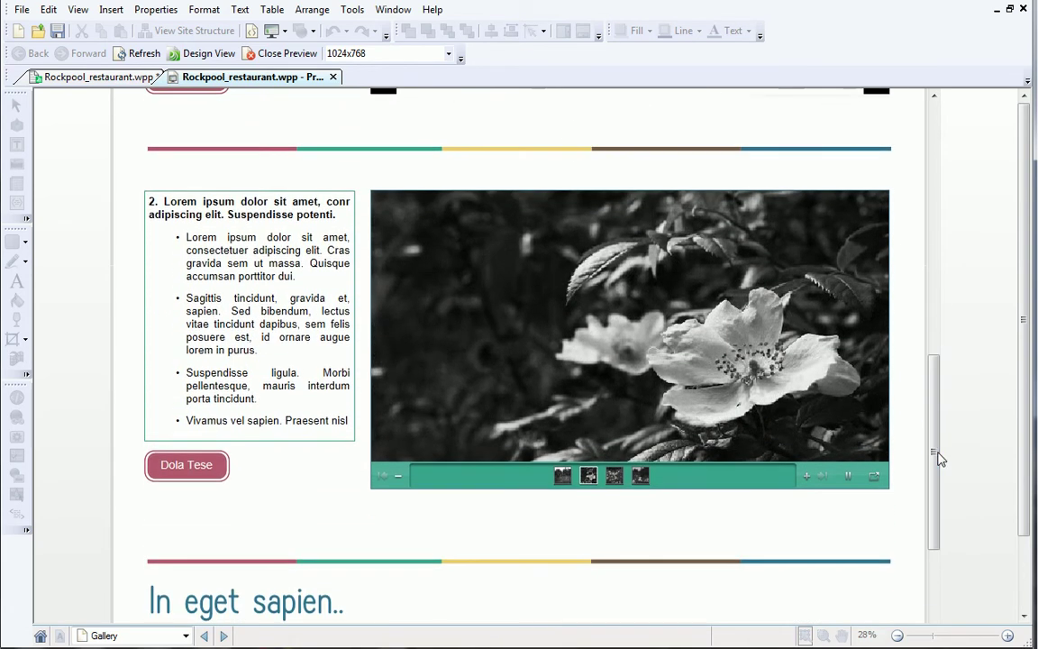
Step: Browse the four gallery images with thumbnails, Next and Previous, then start the slideshow
click(562, 480)
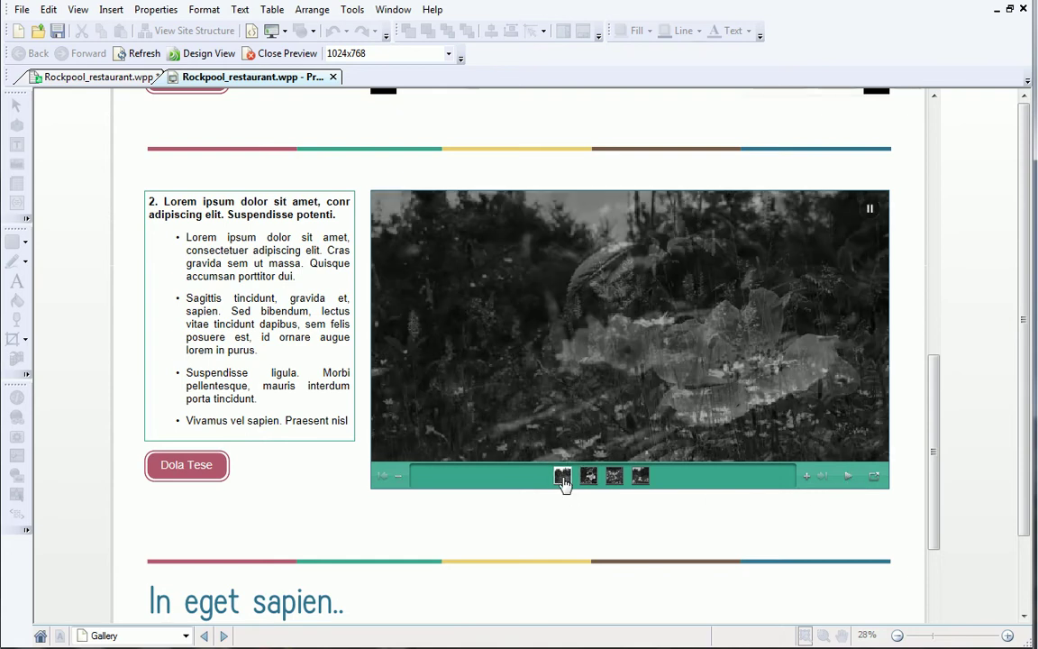
click(590, 480)
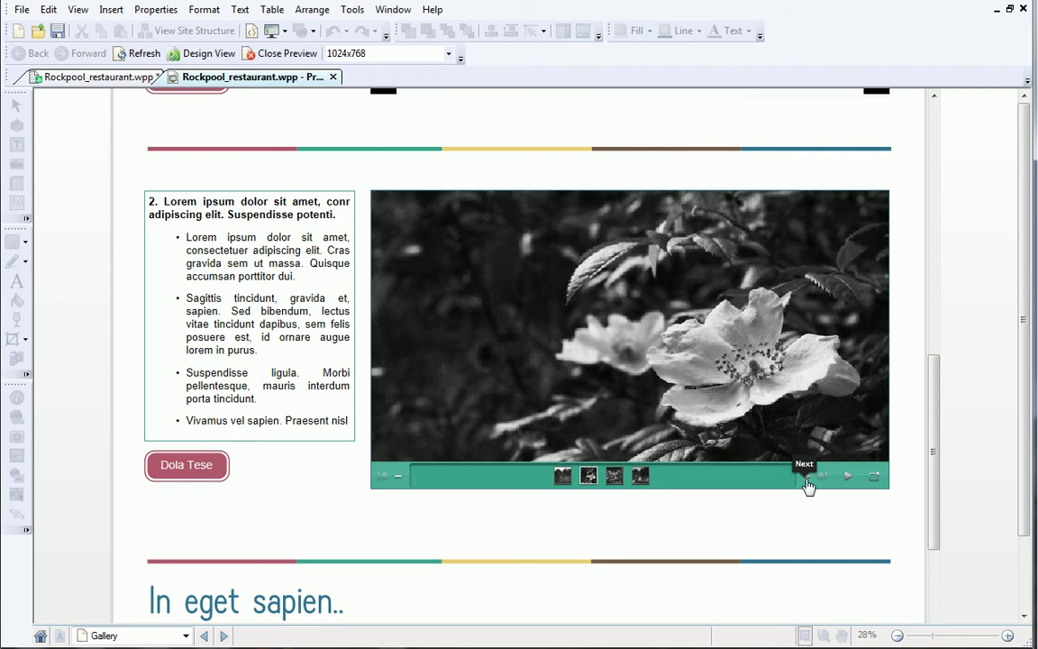
click(807, 481)
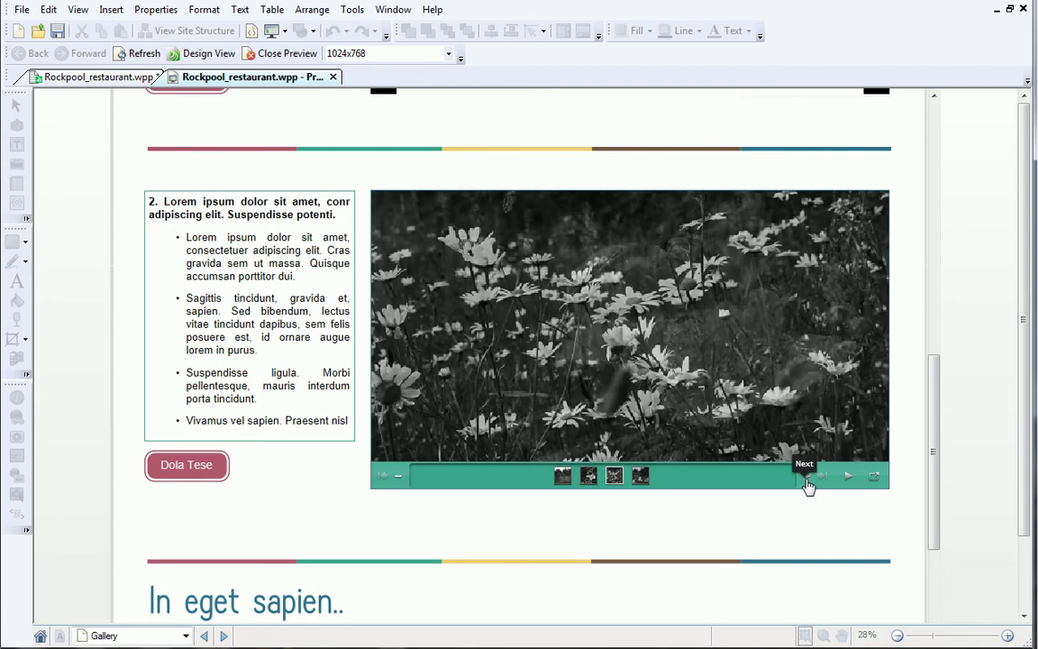
click(807, 481)
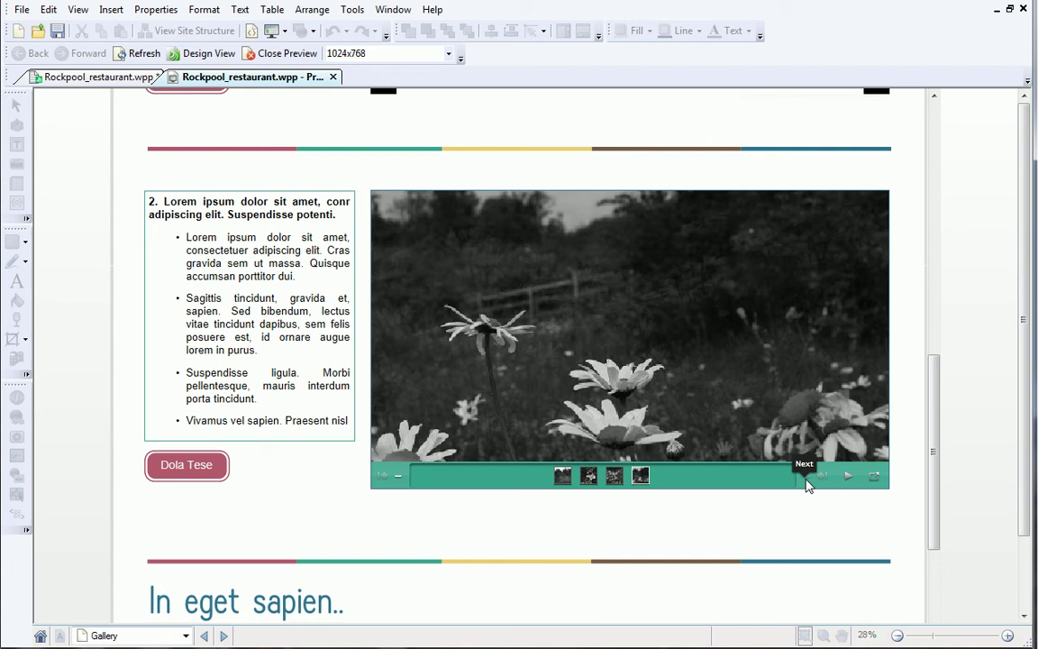
click(402, 477)
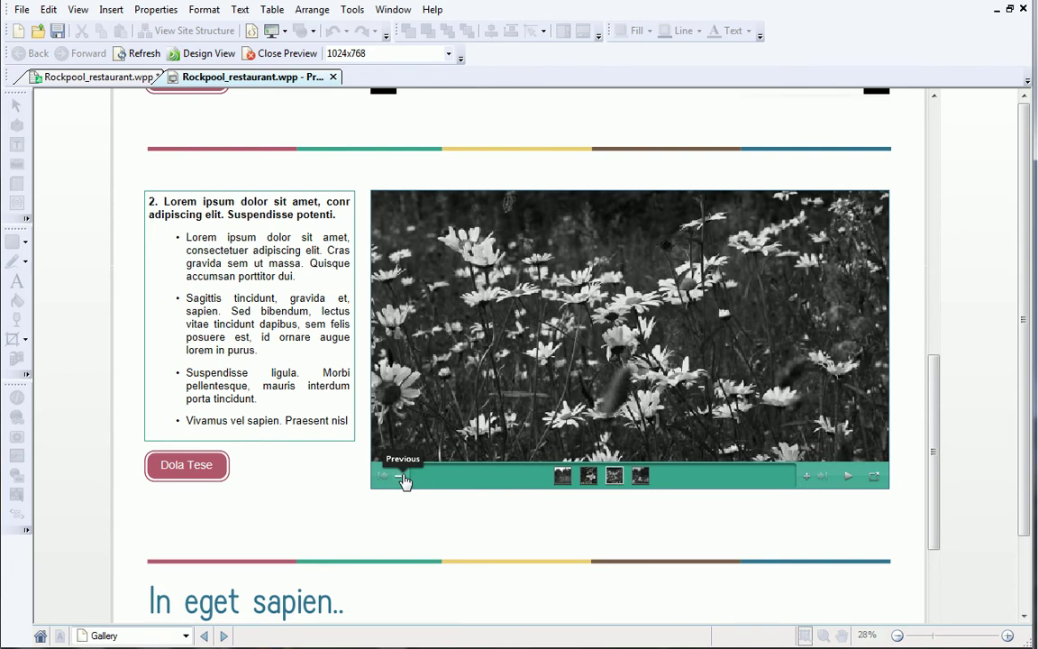
click(403, 478)
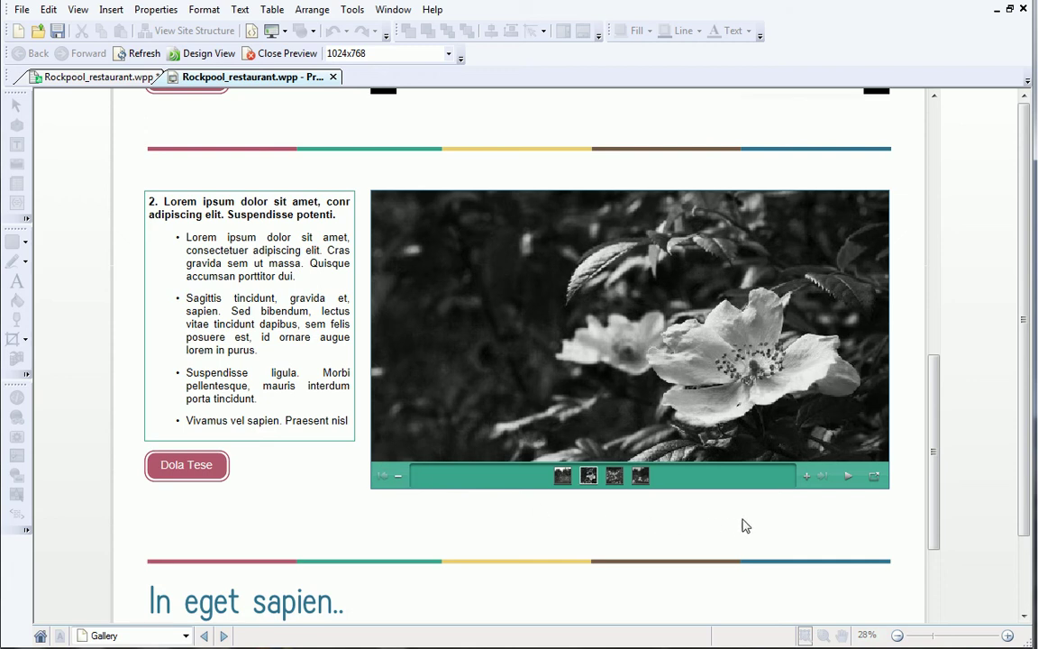
click(852, 481)
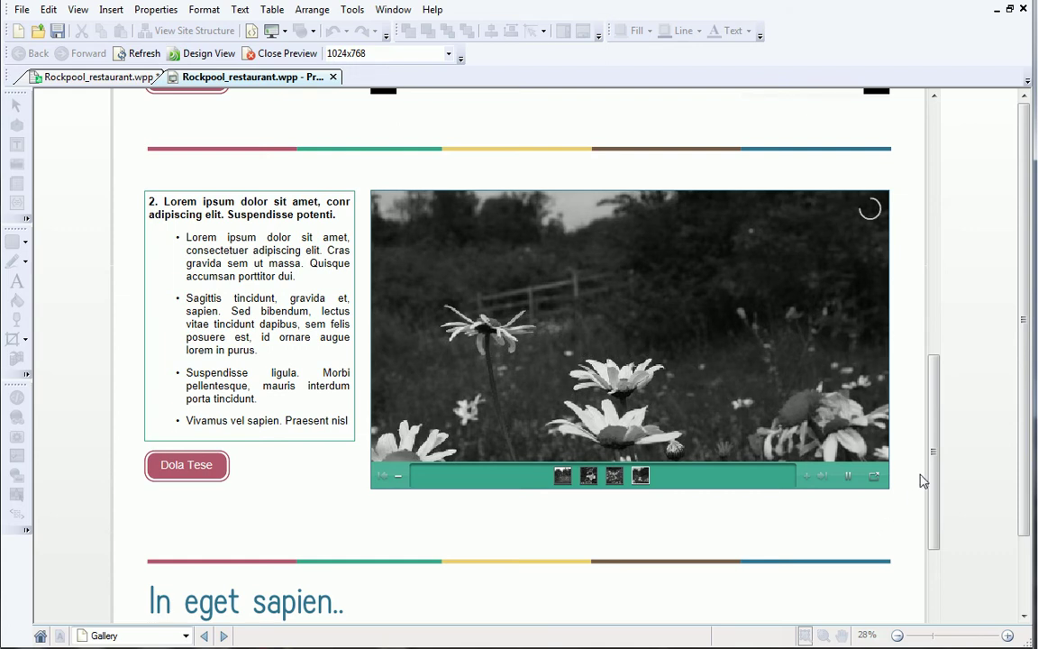
drag(933, 459, 937, 185)
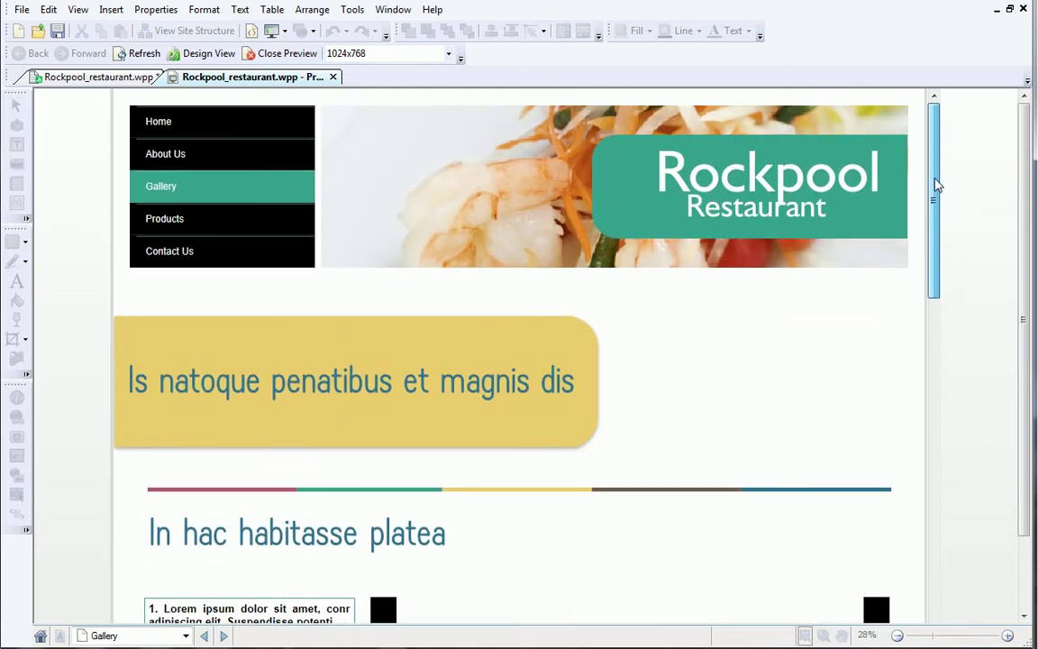
Step: Close the preview, open the photo gallery editor, and delete all four existing images
click(333, 78)
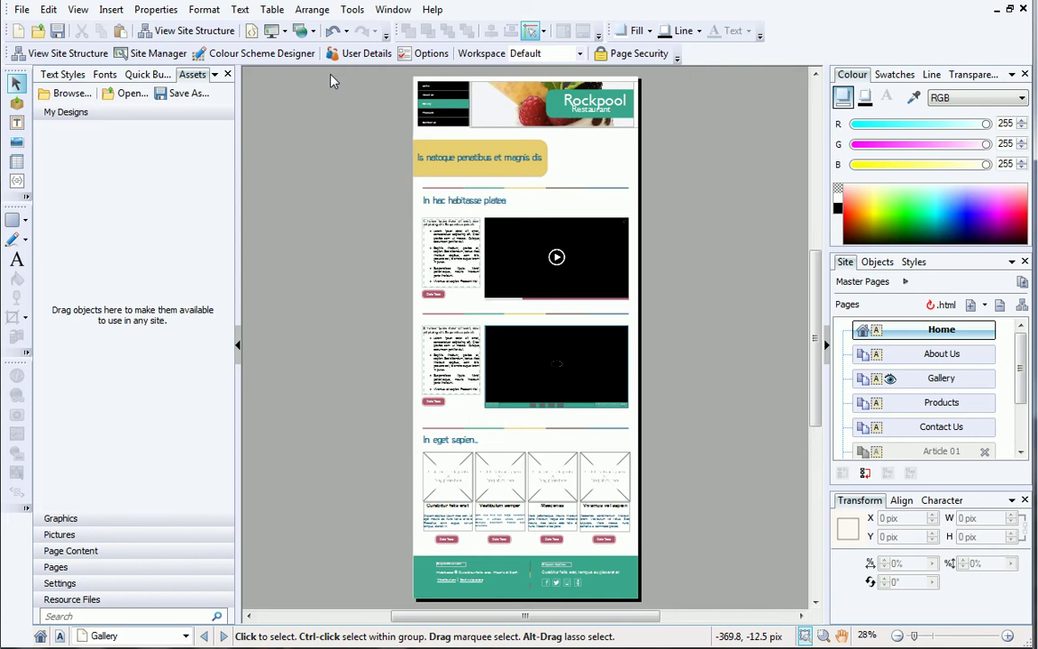
double_click(553, 363)
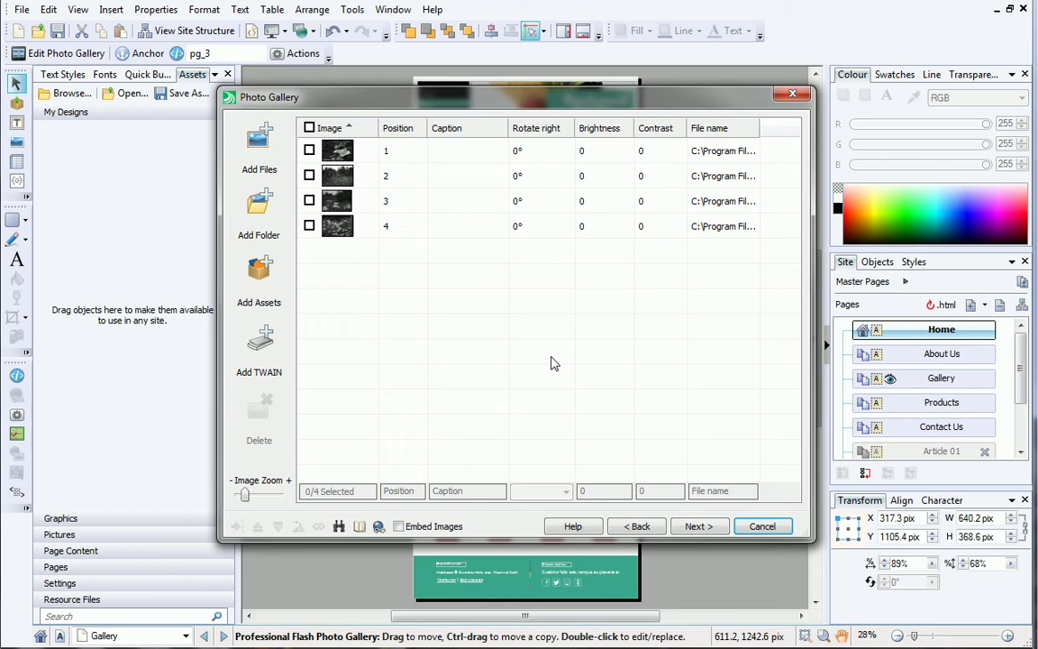
click(309, 150)
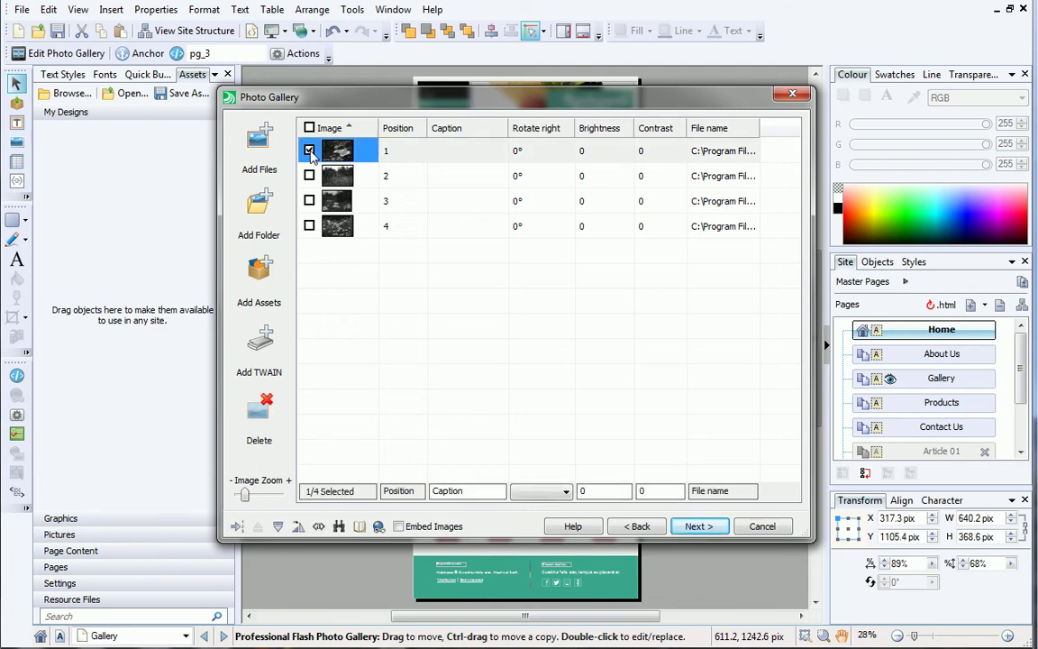
click(309, 175)
click(309, 201)
click(309, 227)
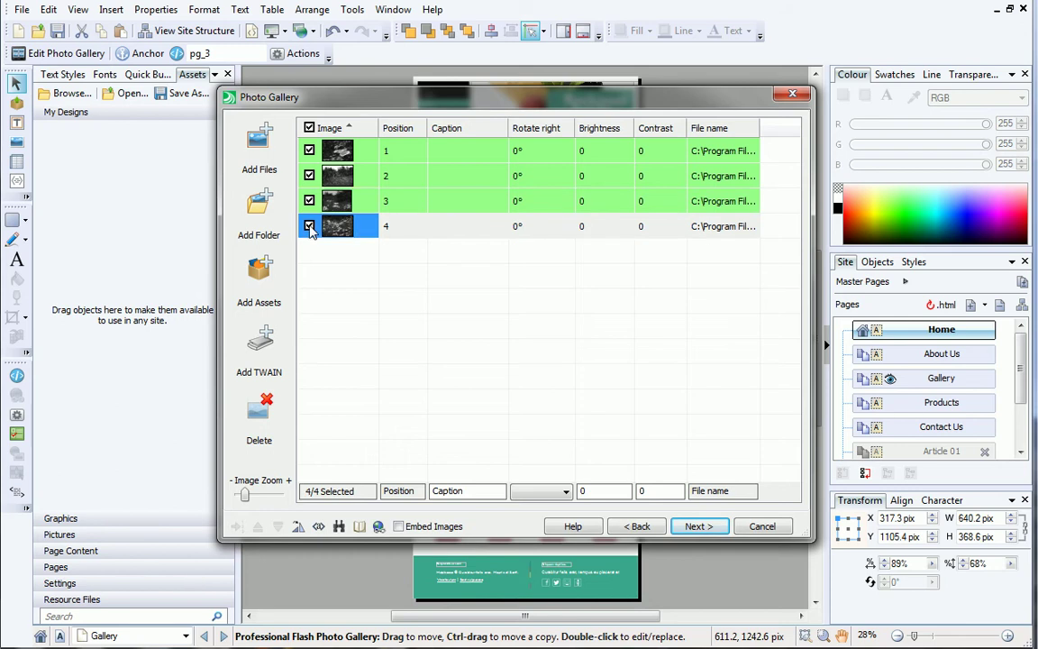
click(263, 410)
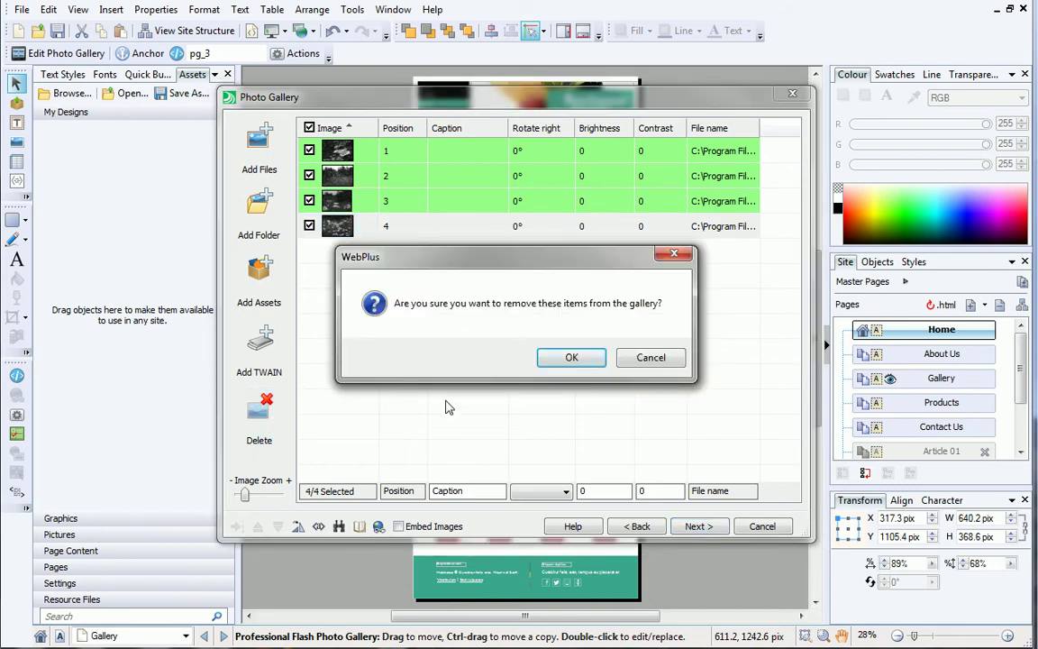
Step: Confirm removing the old images and add ten food photos from My Pictures to the gallery
click(558, 364)
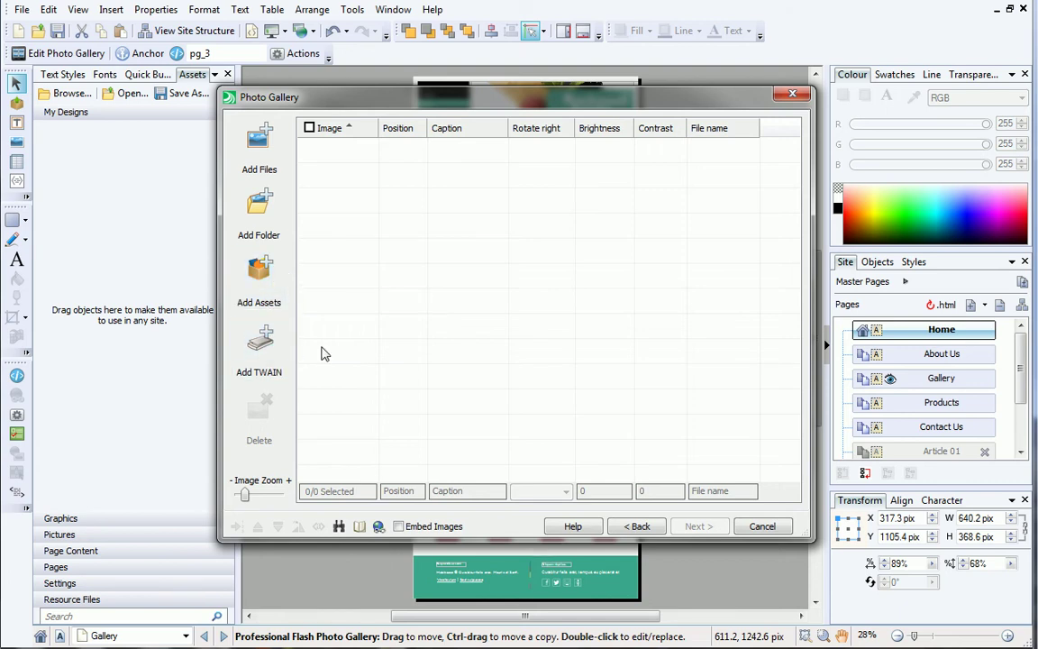
click(275, 153)
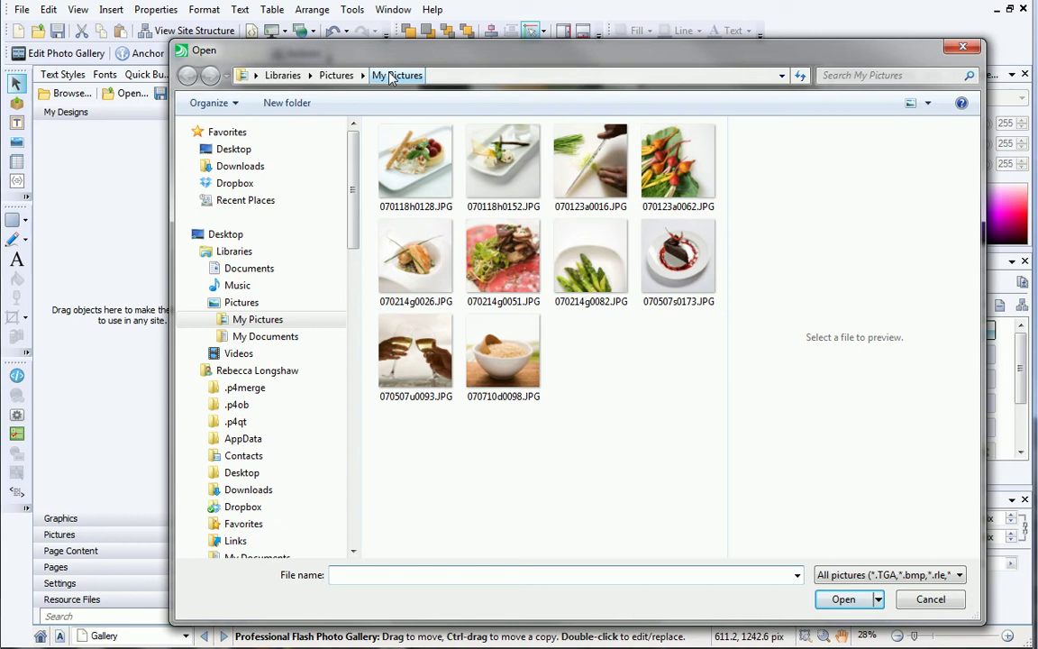
click(401, 157)
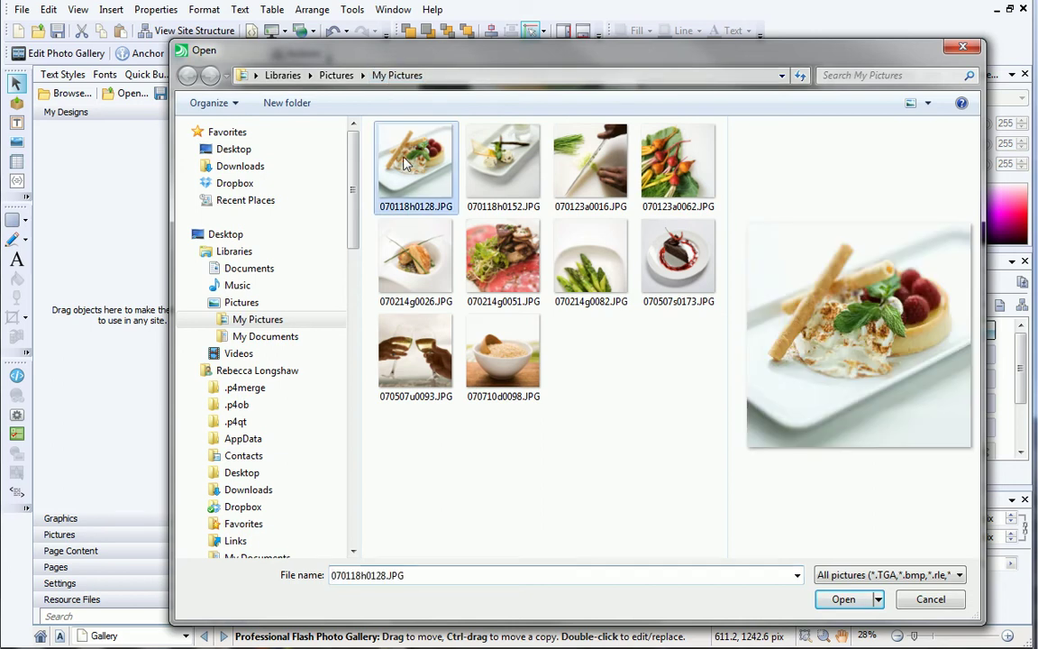
ctrl+click(496, 167)
ctrl+click(586, 162)
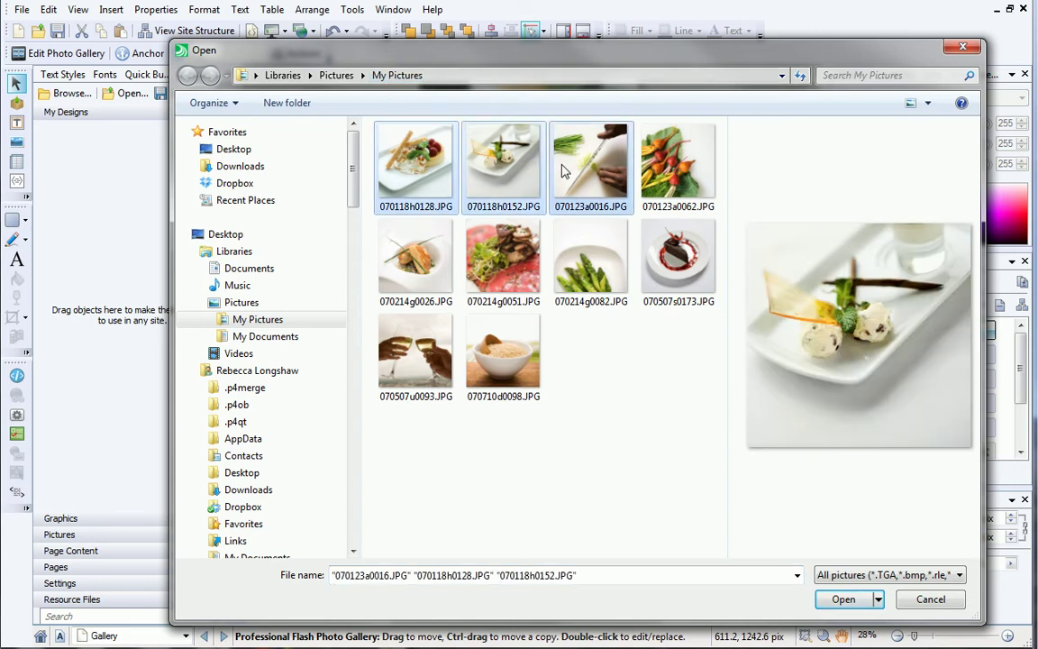
ctrl+click(671, 162)
ctrl+click(674, 245)
ctrl+click(588, 248)
ctrl+click(501, 248)
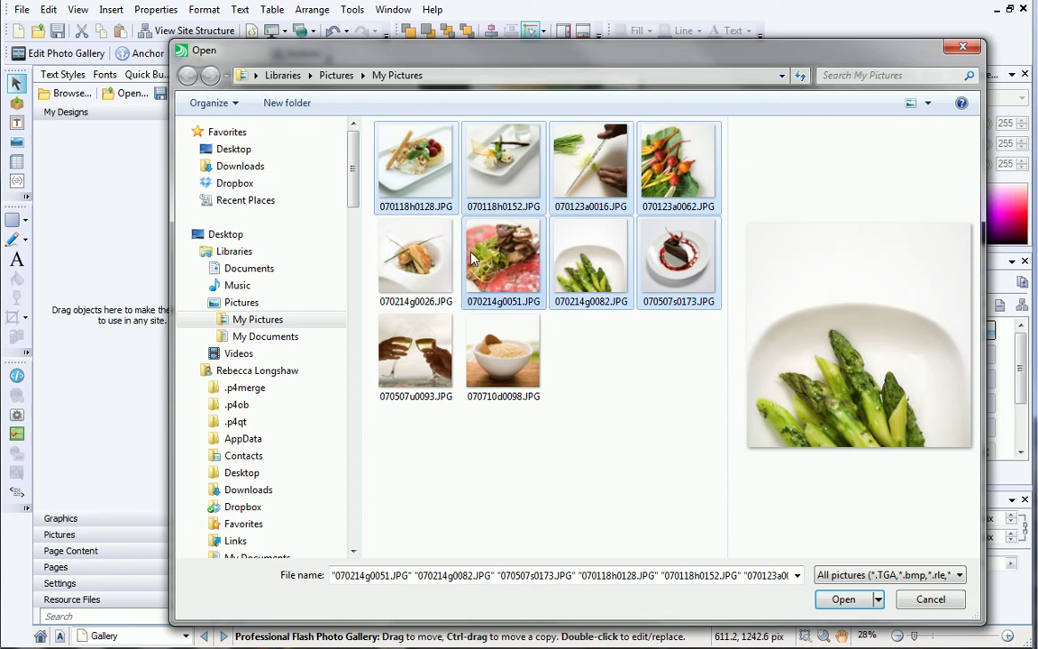
ctrl+click(415, 249)
ctrl+click(421, 347)
ctrl+click(485, 347)
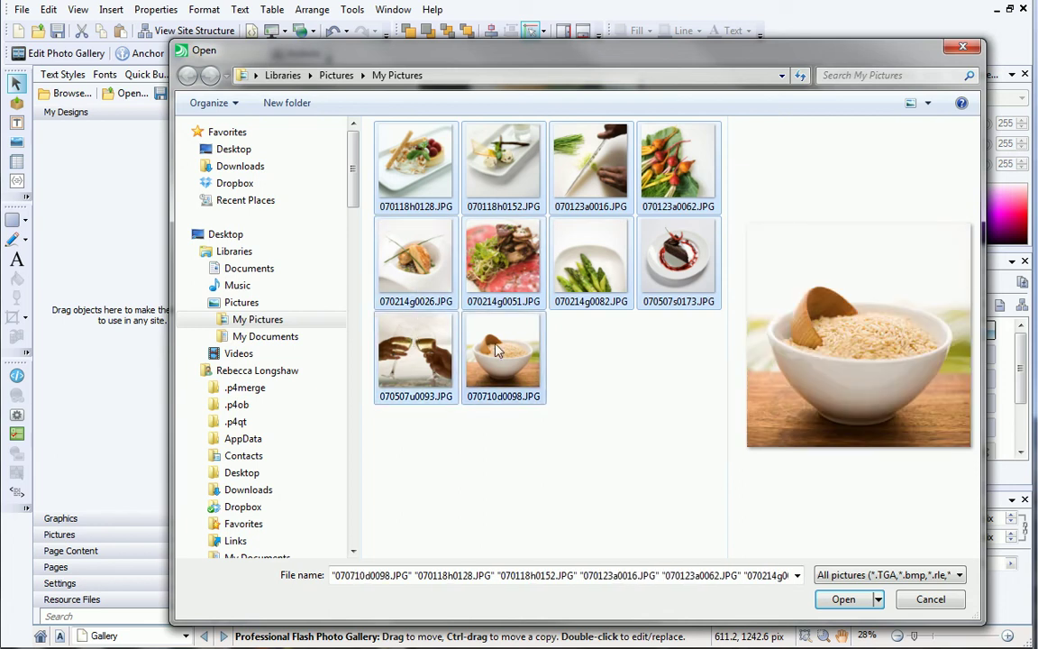
click(837, 600)
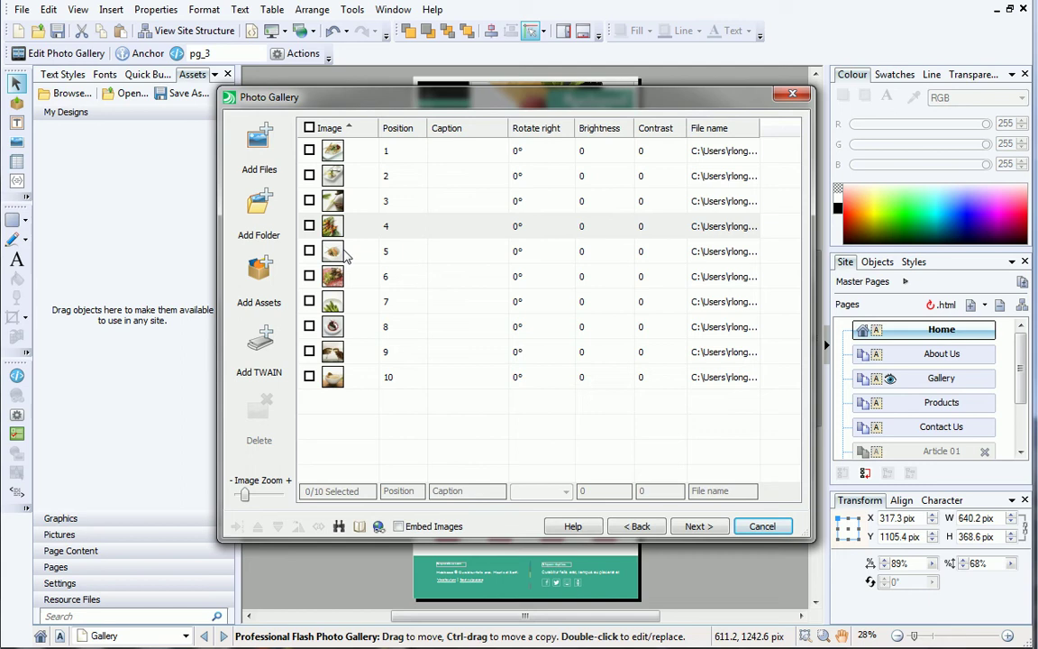
Step: Caption five photos, including 'fresh produce' and 'organic meat', then continue to gallery styles
click(309, 226)
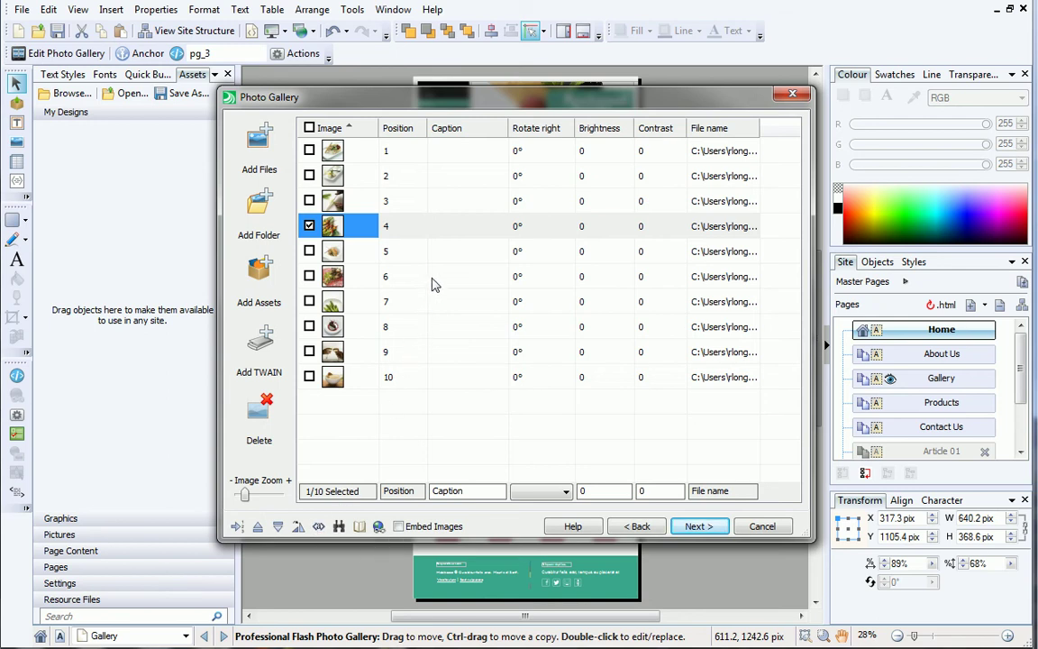
click(443, 225)
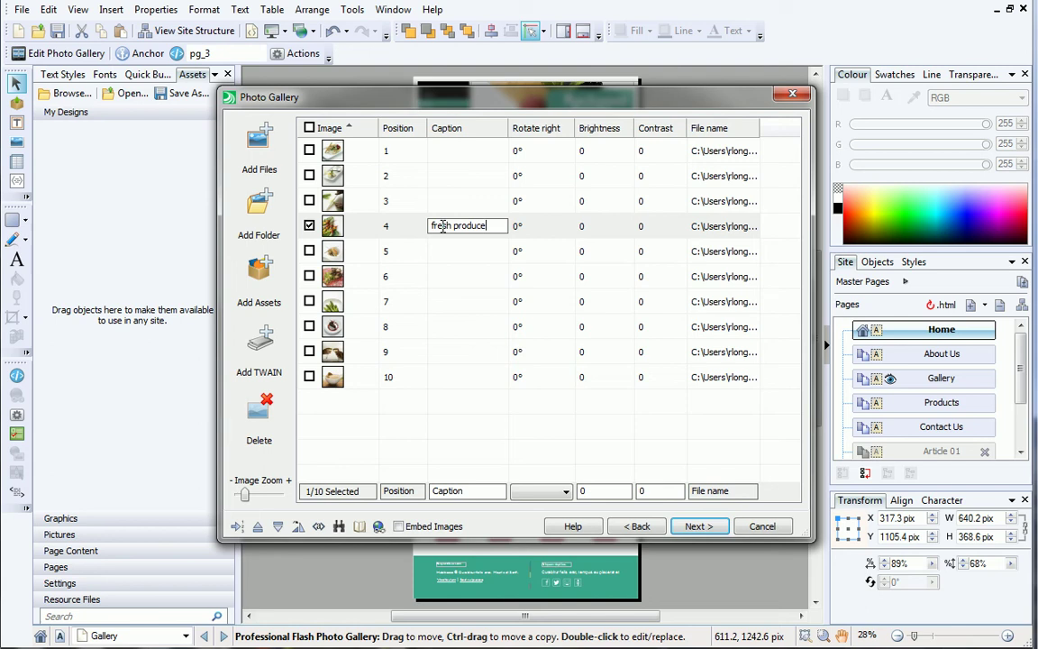
click(447, 277)
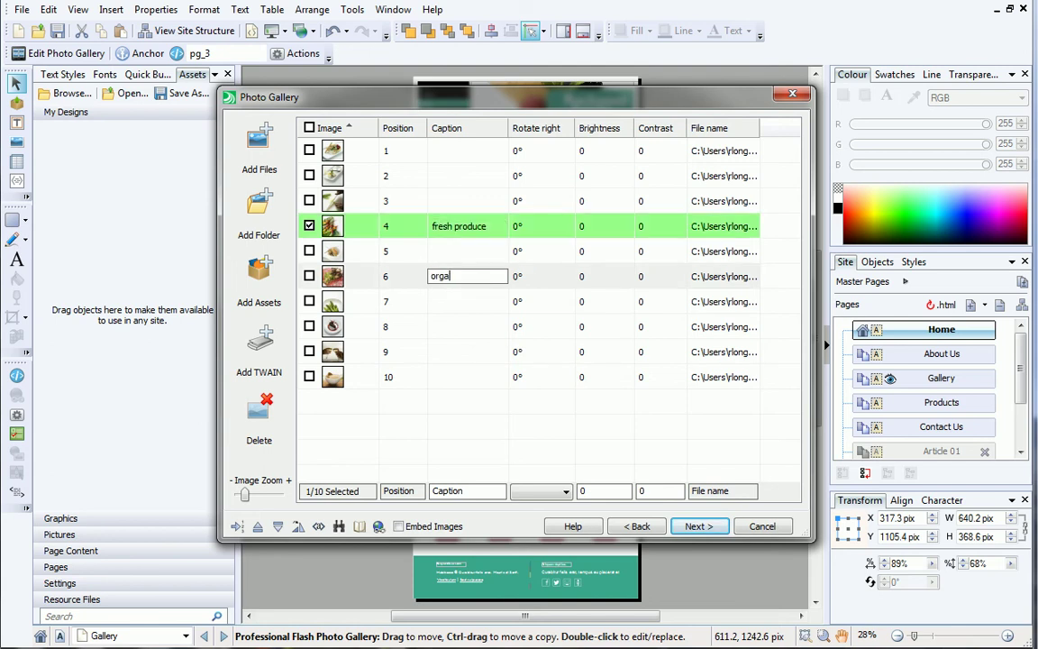
text(organic meat an)
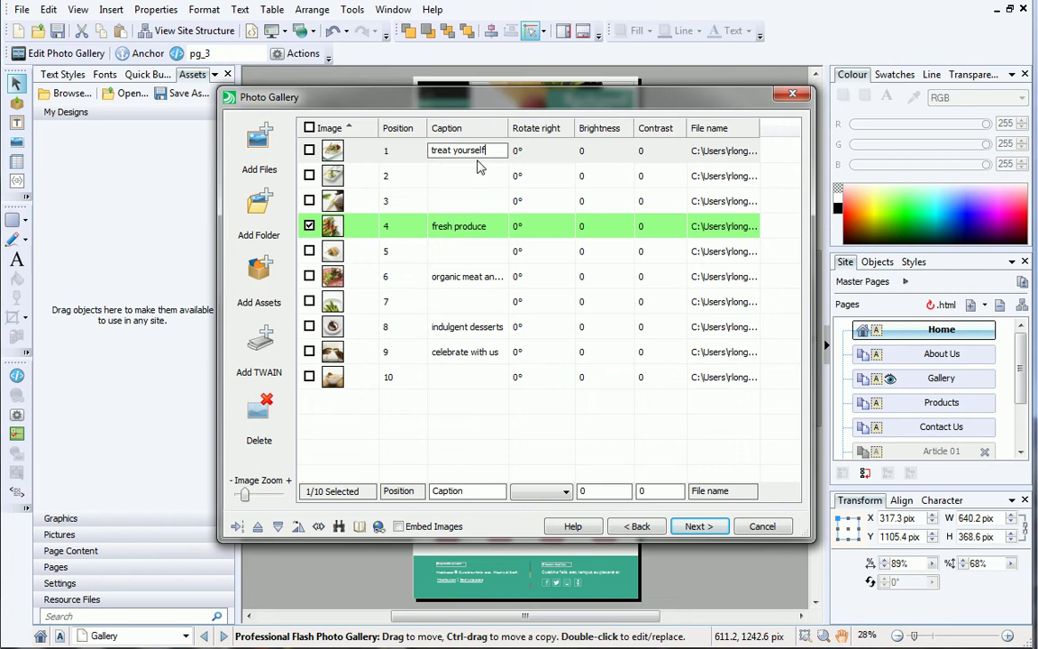
click(695, 526)
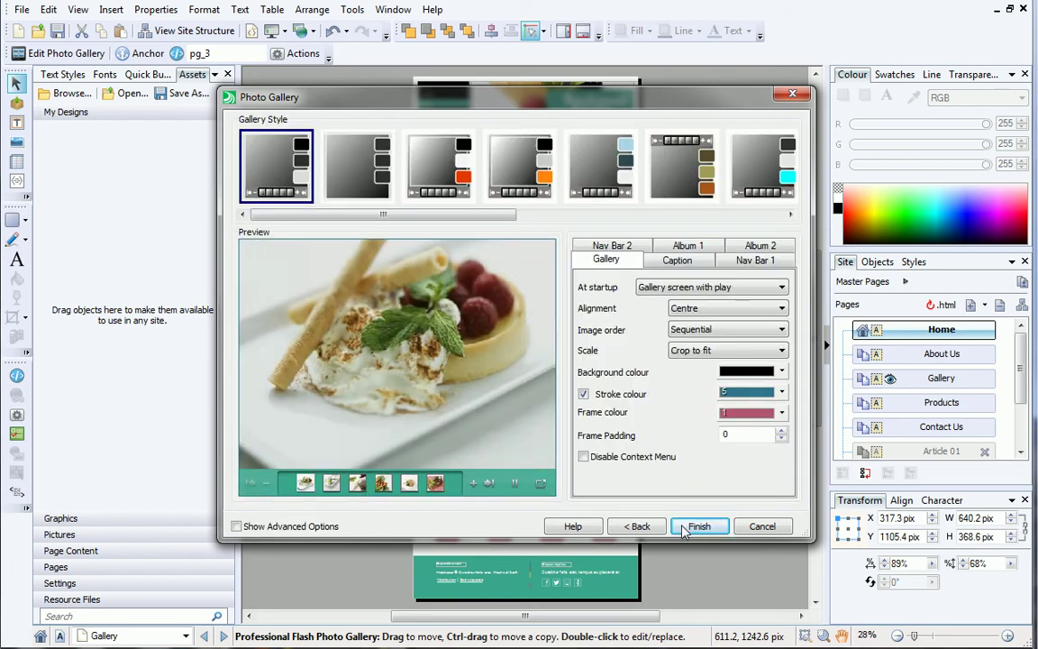
Step: Apply the light-blue gallery style with a teal Nav Bar 1 background and finish the gallery
drag(513, 215, 641, 221)
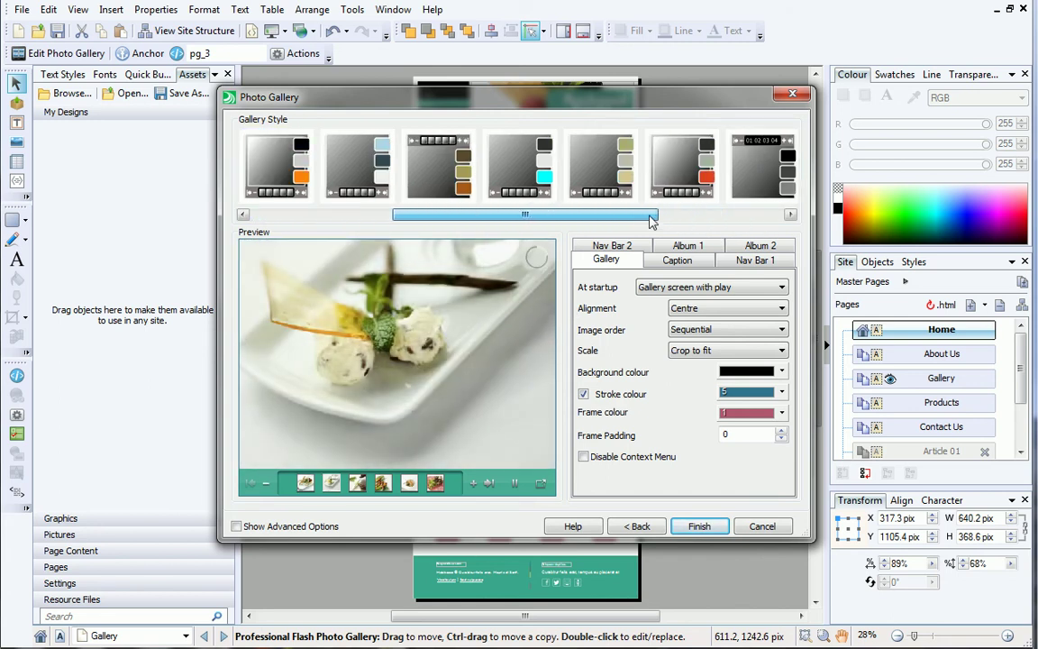
click(378, 159)
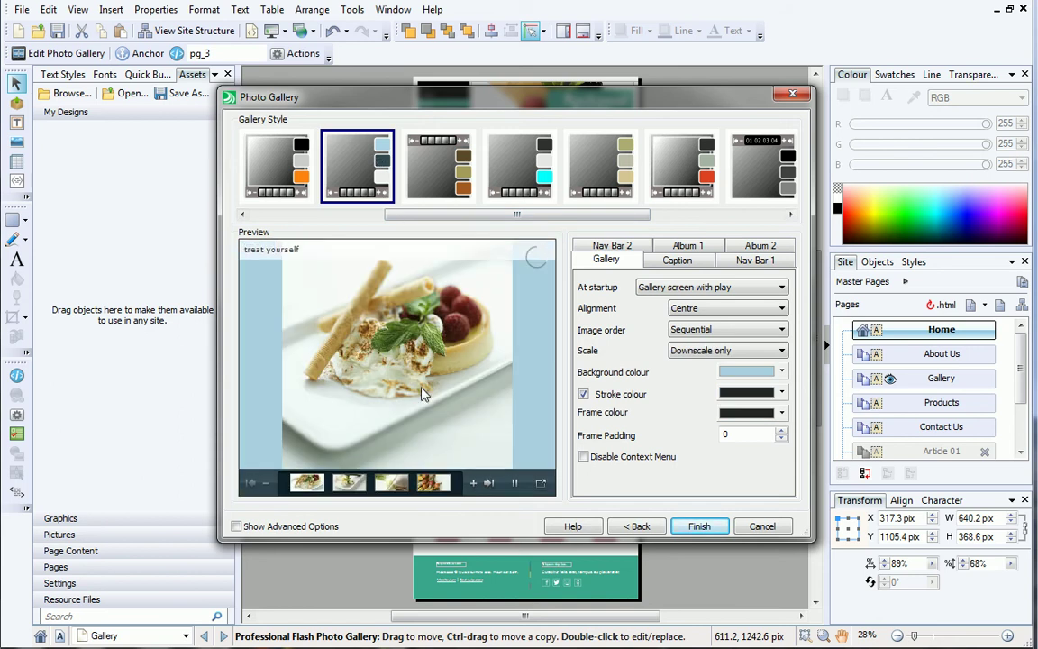
click(677, 260)
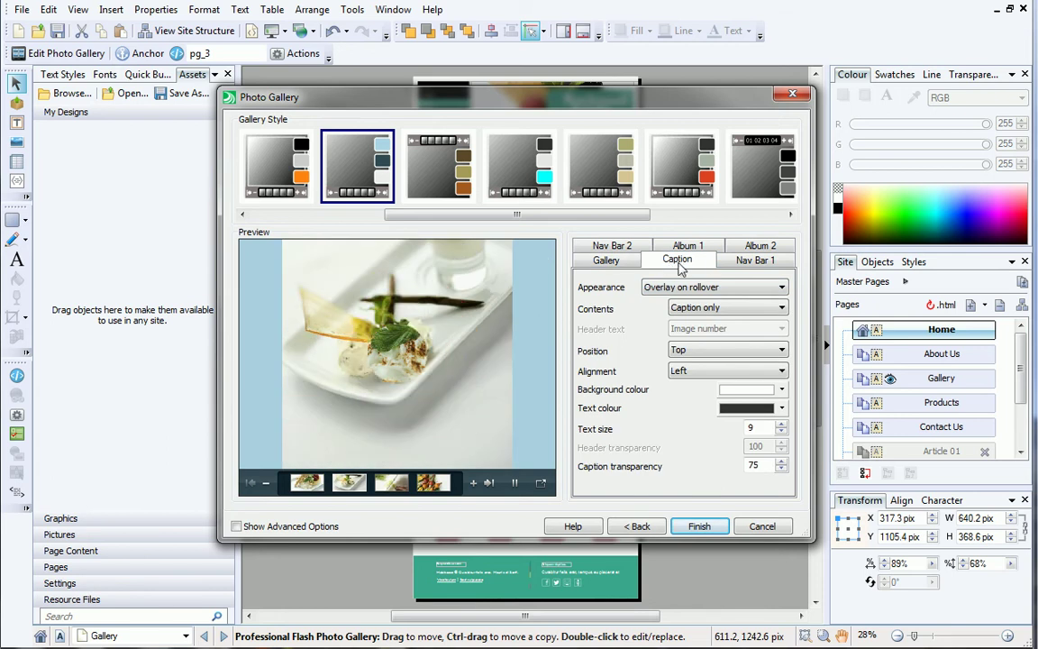
click(740, 261)
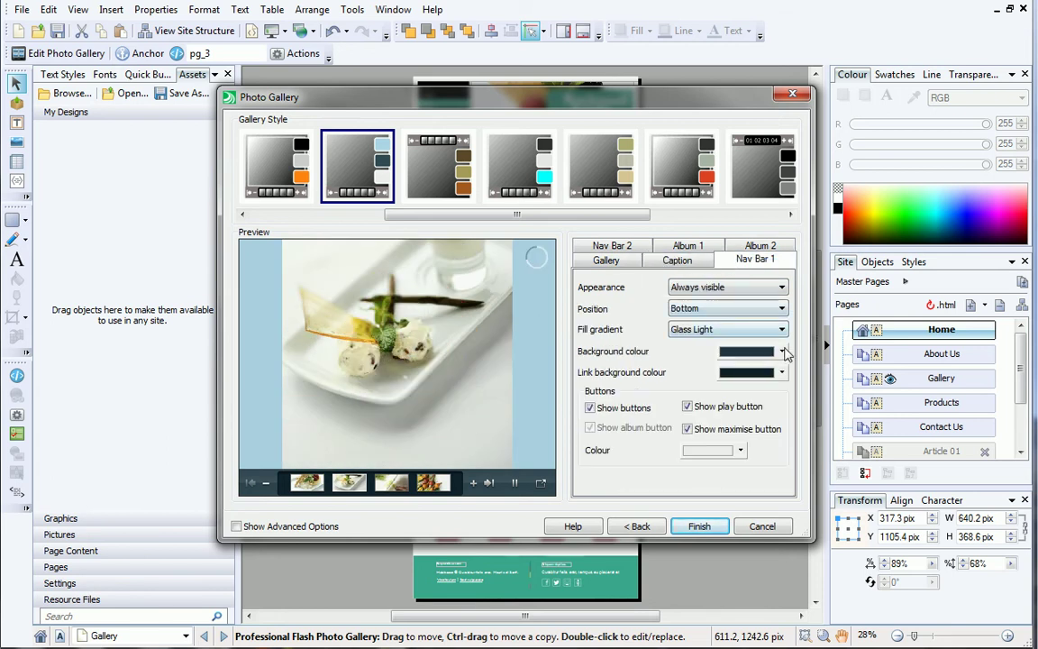
click(782, 351)
click(744, 372)
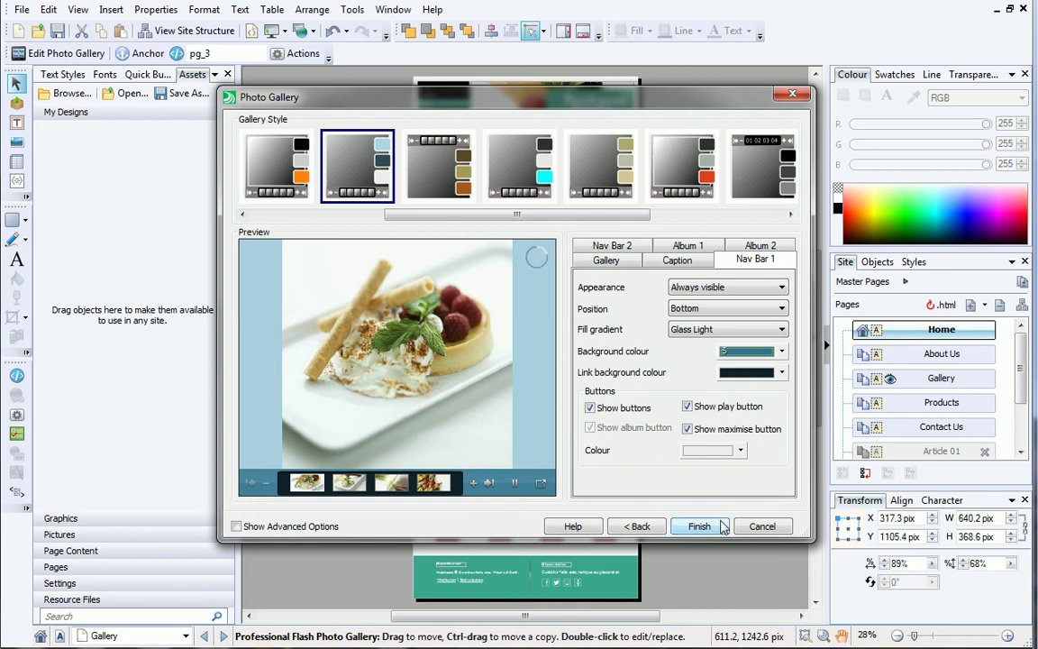
click(699, 526)
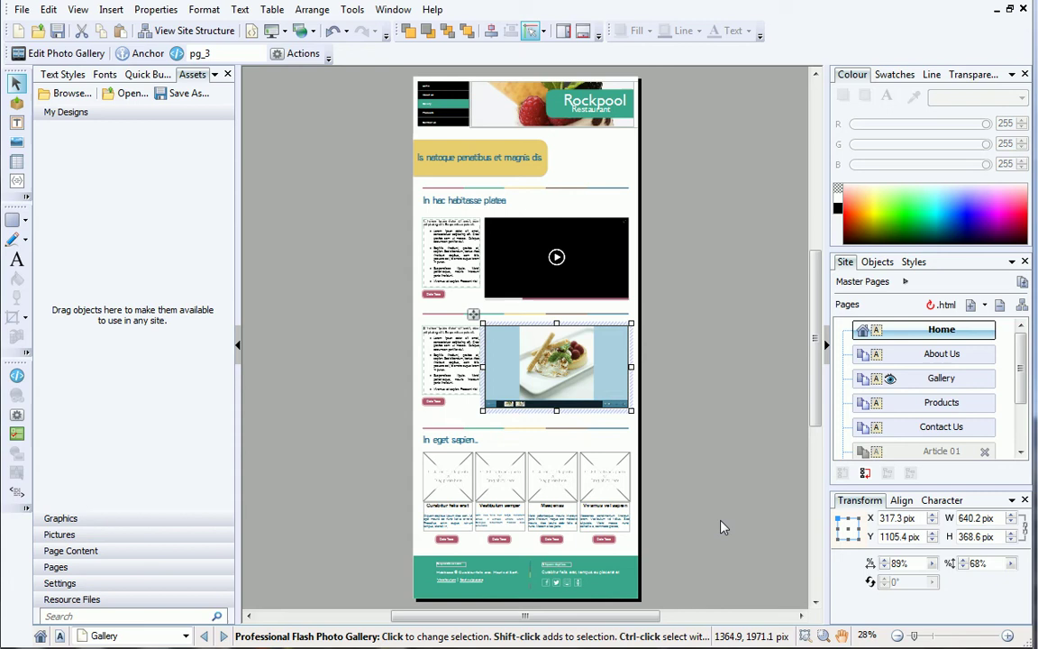
click(721, 527)
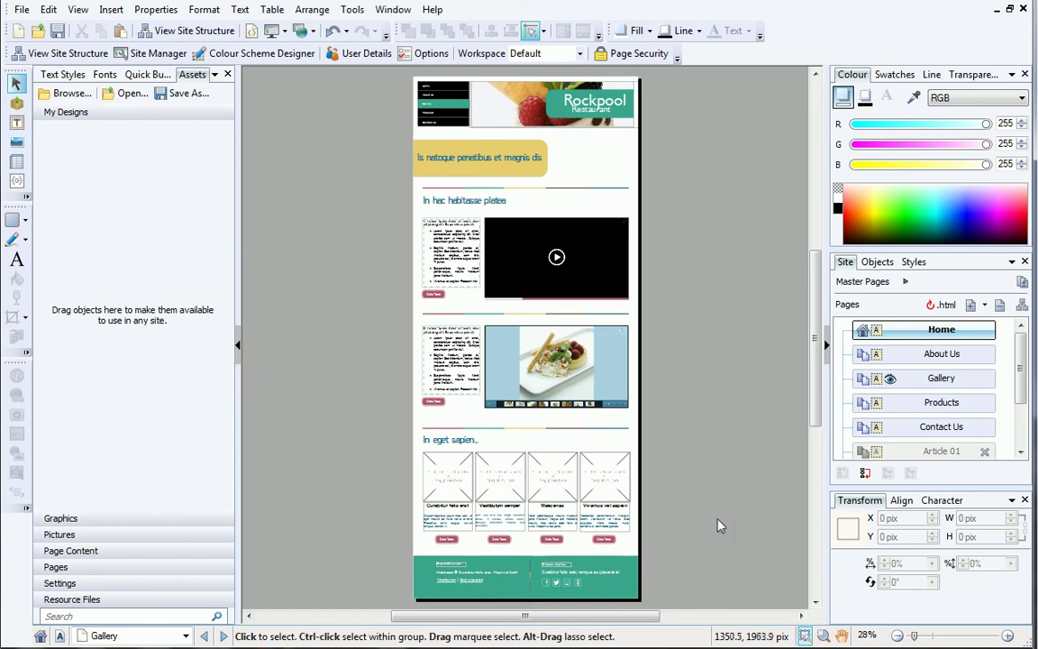
Step: Open the video player editor and delete its original 9-second clip from the playlist
double_click(561, 255)
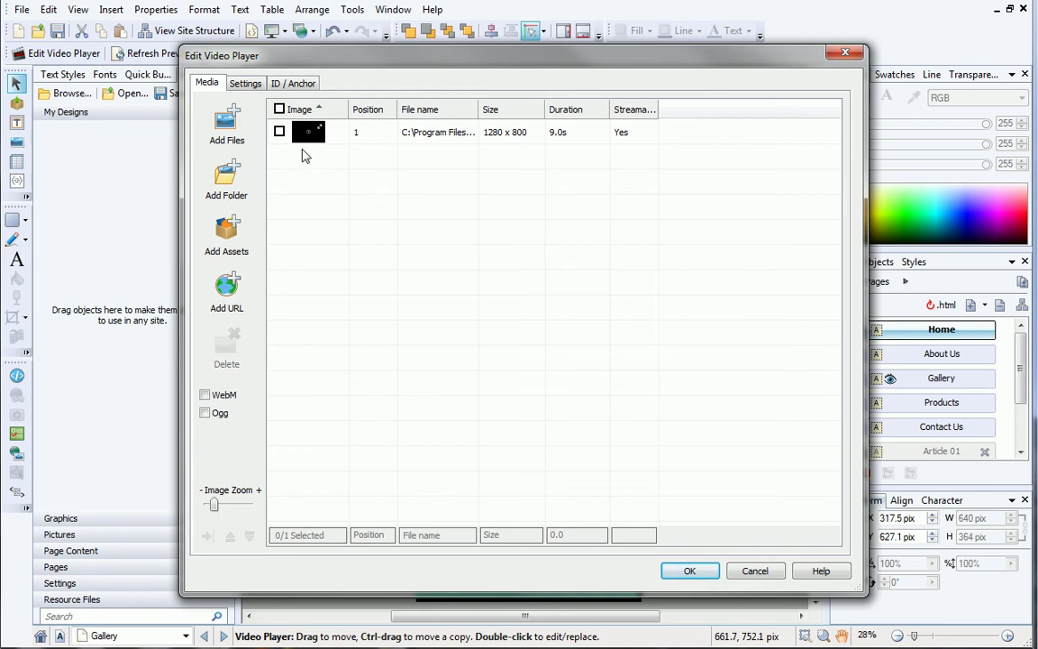
click(280, 133)
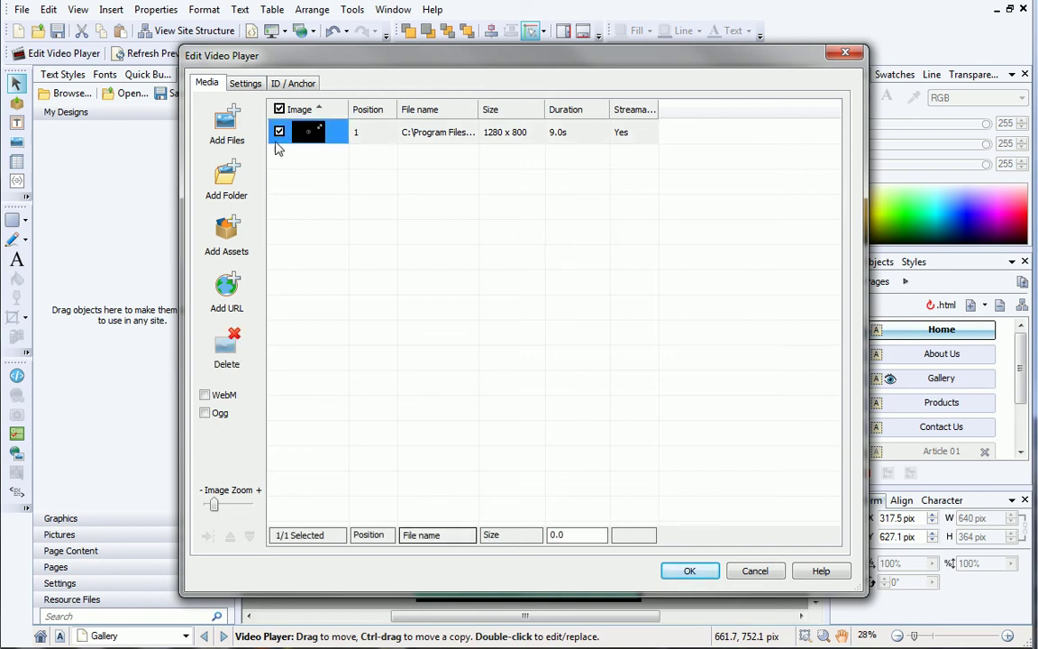
click(236, 351)
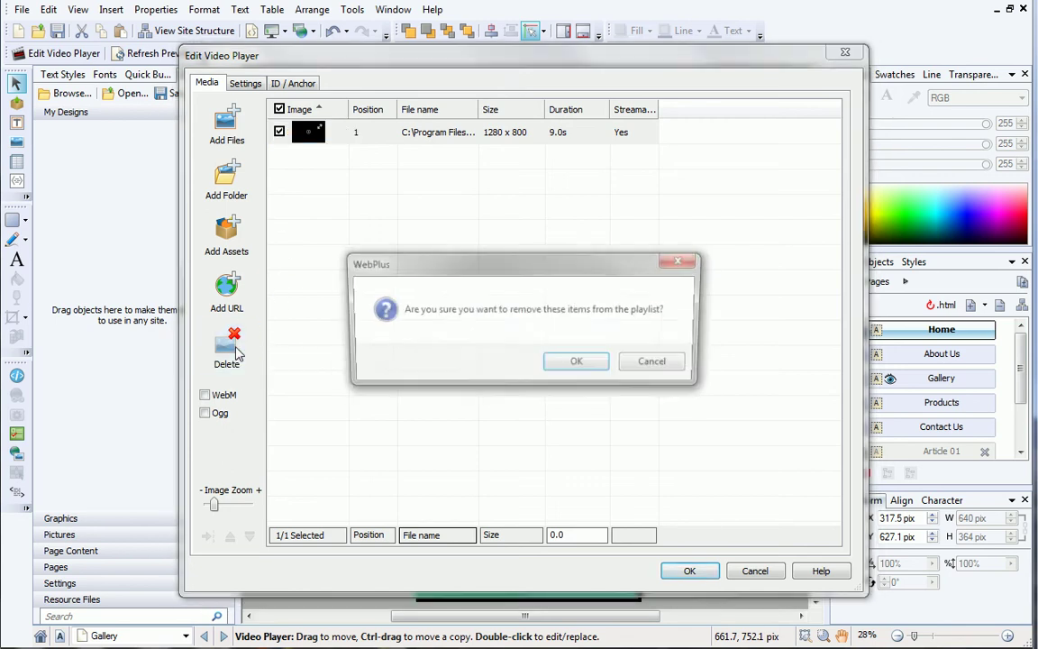
click(576, 361)
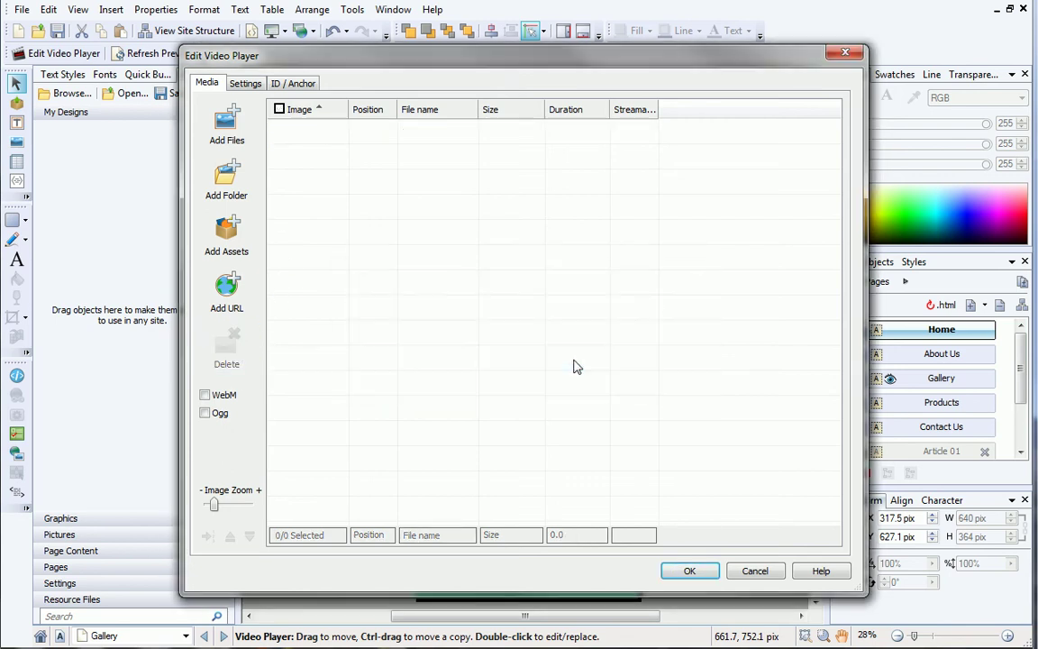
Step: Add cakes1.mp4 through cakes4.mp4 as HTML5 MP4 clips to the video player playlist
click(233, 124)
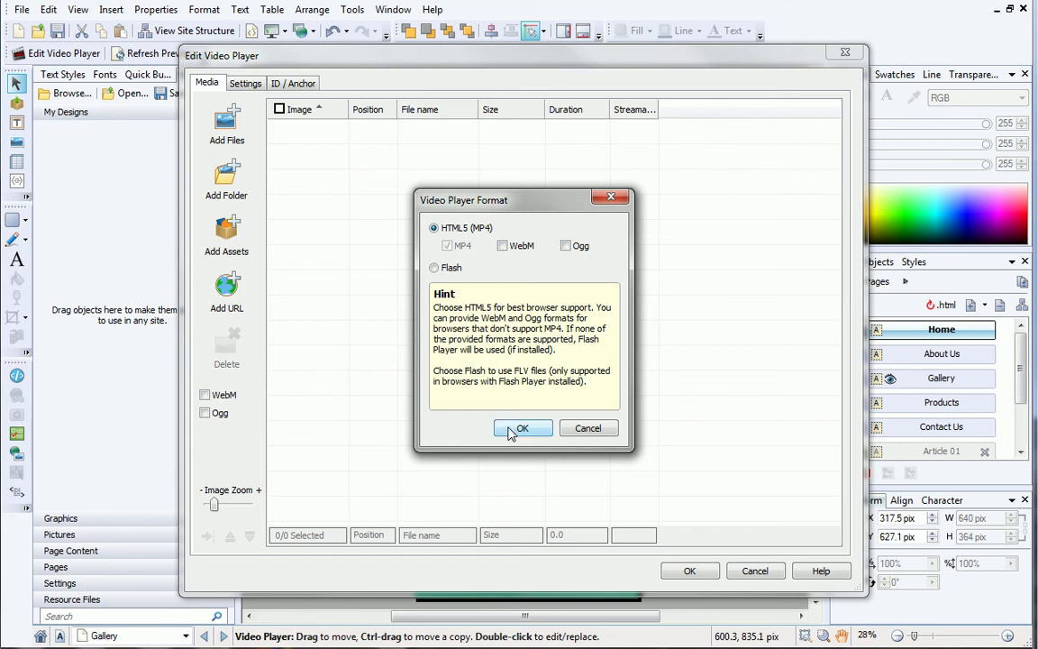
click(520, 429)
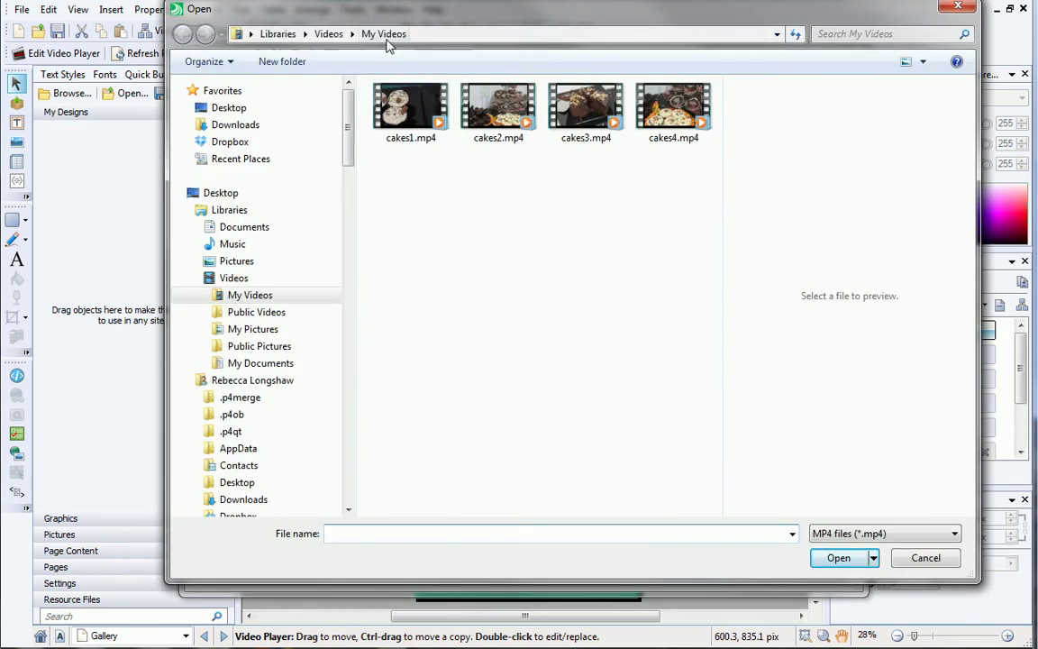
click(411, 106)
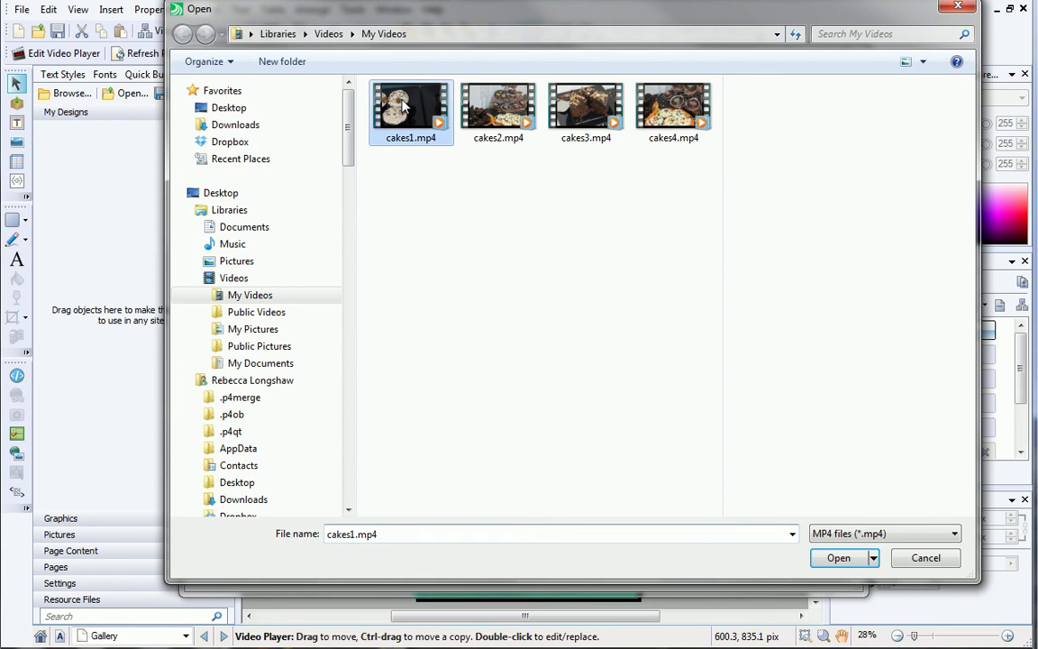
ctrl+click(486, 108)
ctrl+click(556, 101)
ctrl+click(670, 110)
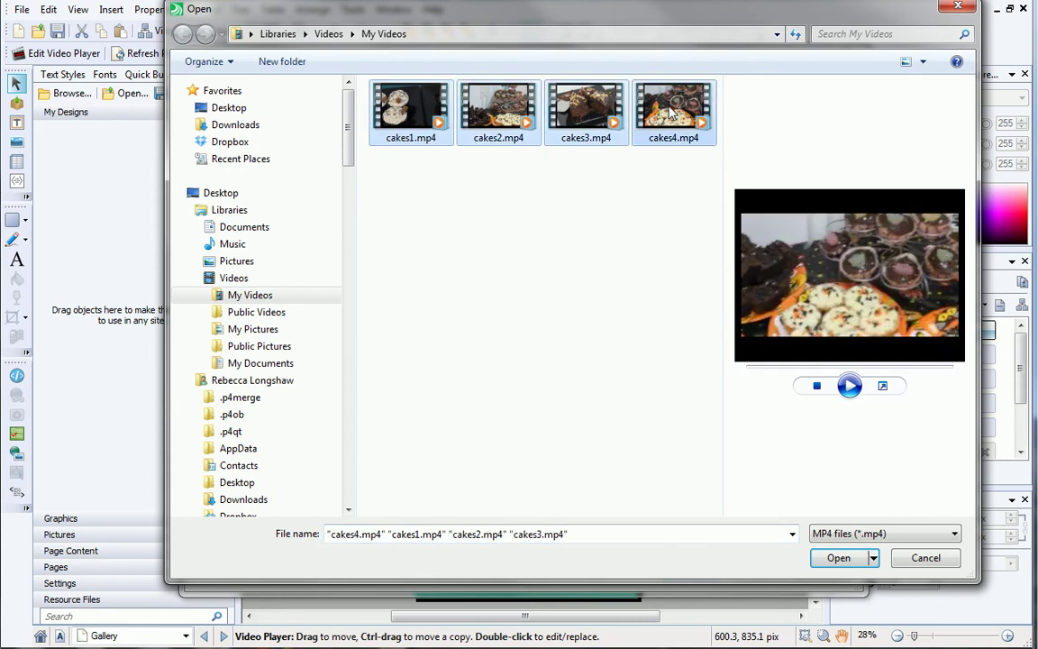
click(834, 558)
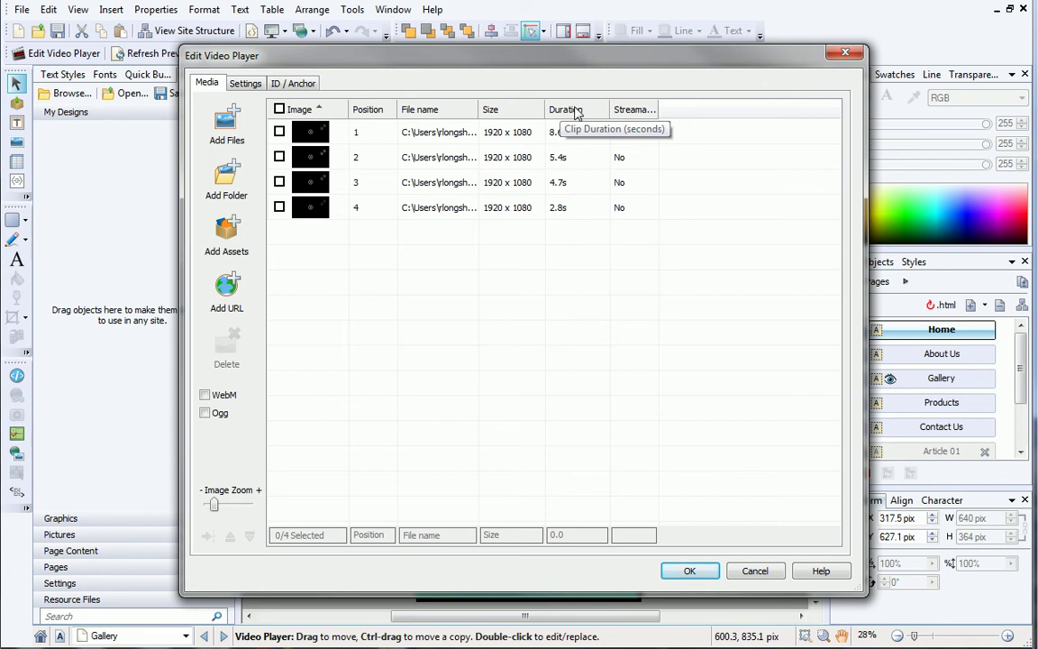
click(280, 158)
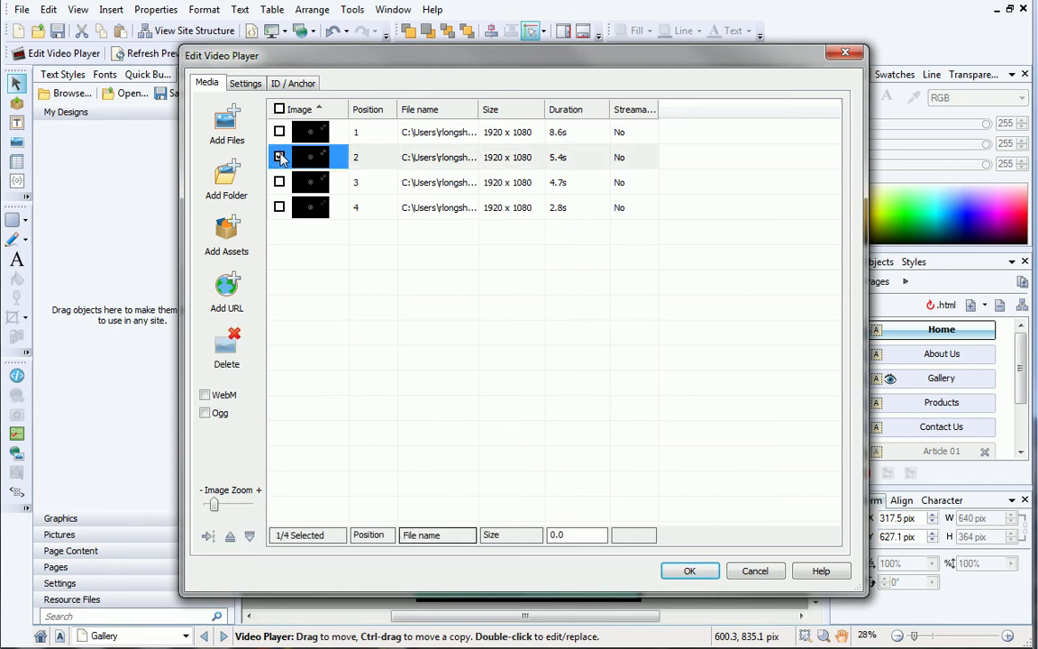
click(230, 536)
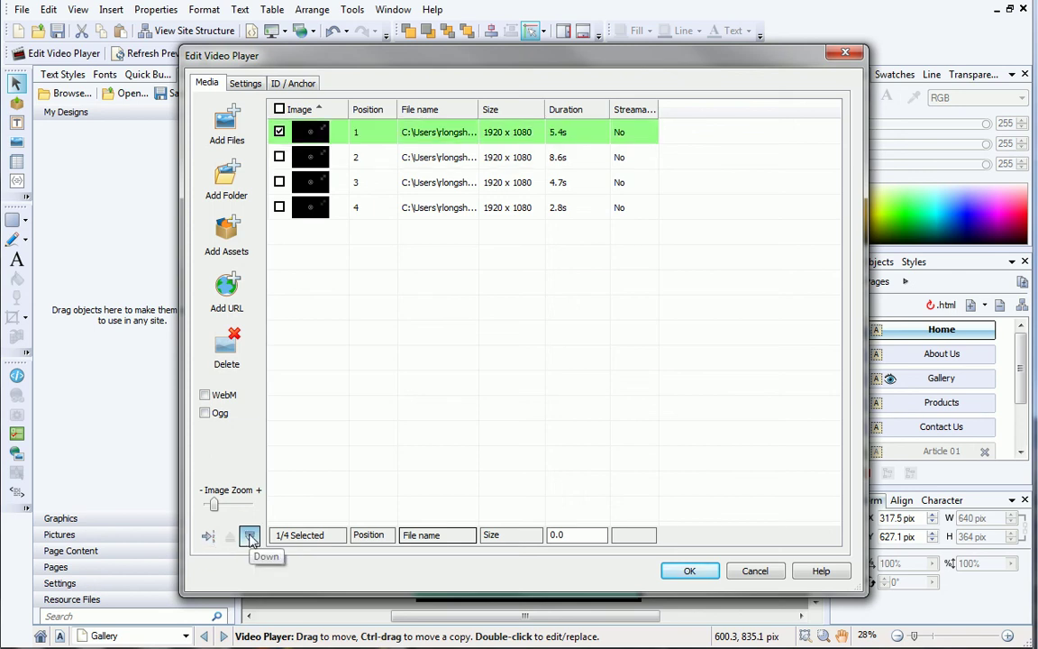
click(250, 537)
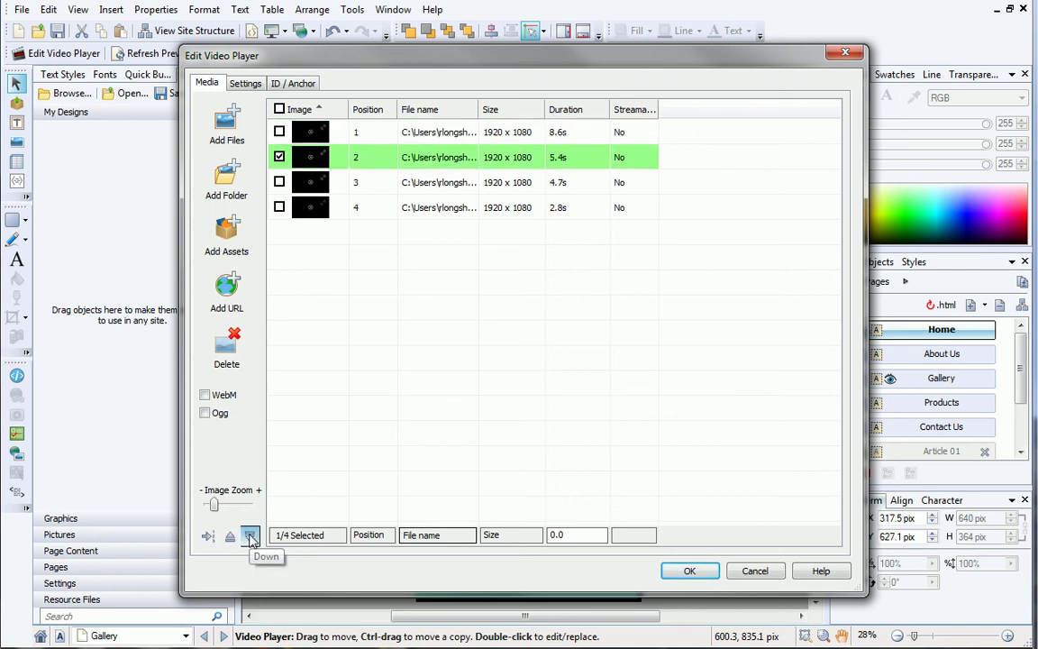
Step: Set the player's control bar to scheme colour 1 (pink) and its timeline to colour 5
click(244, 83)
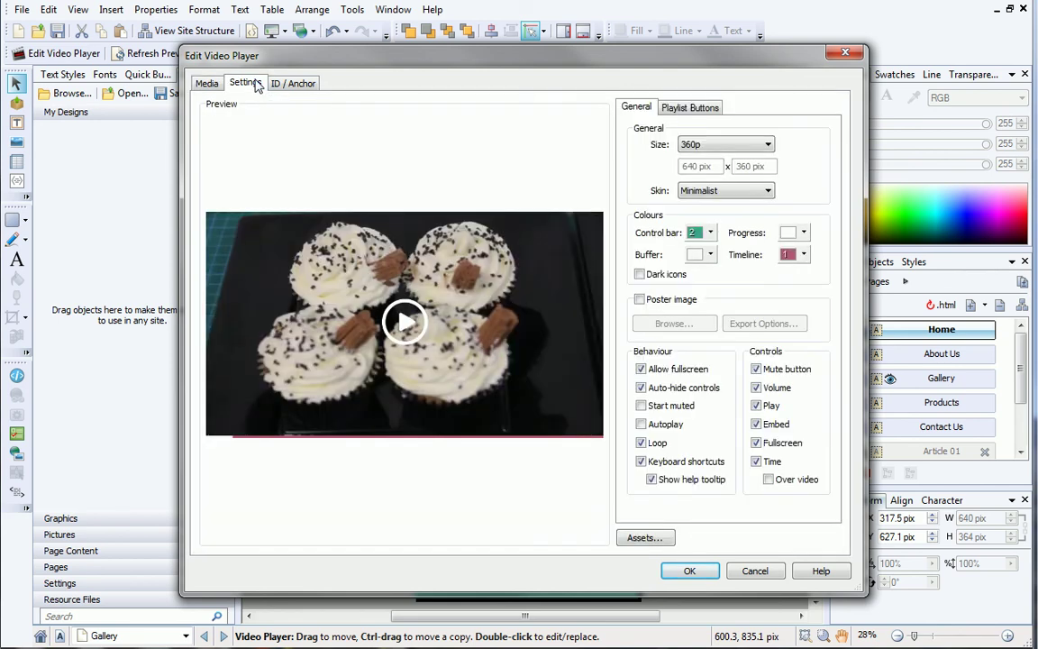
click(292, 85)
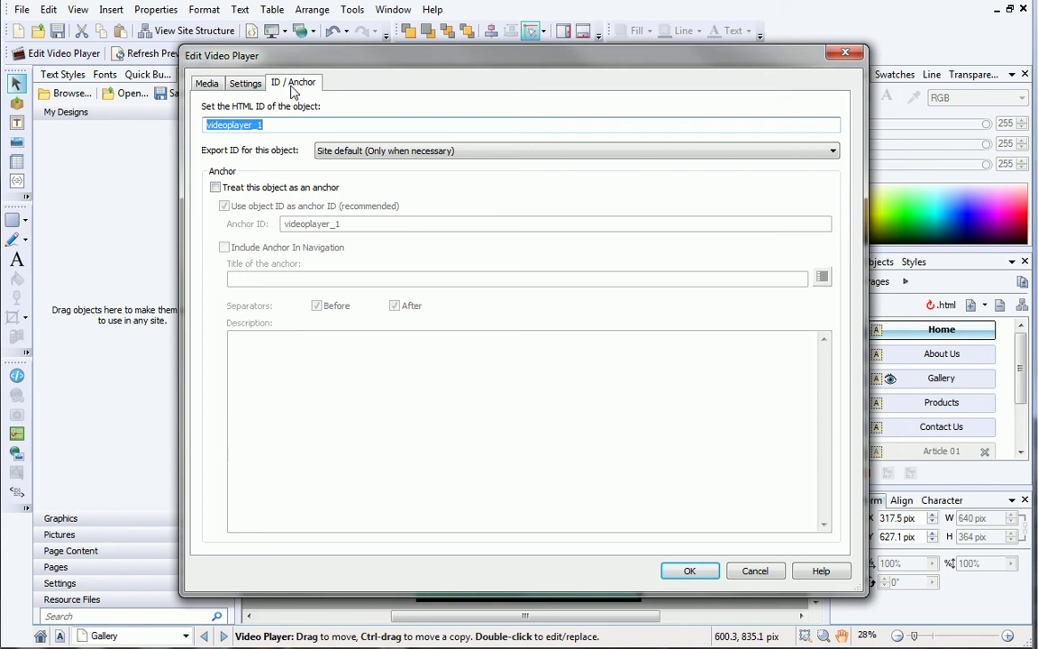
click(234, 81)
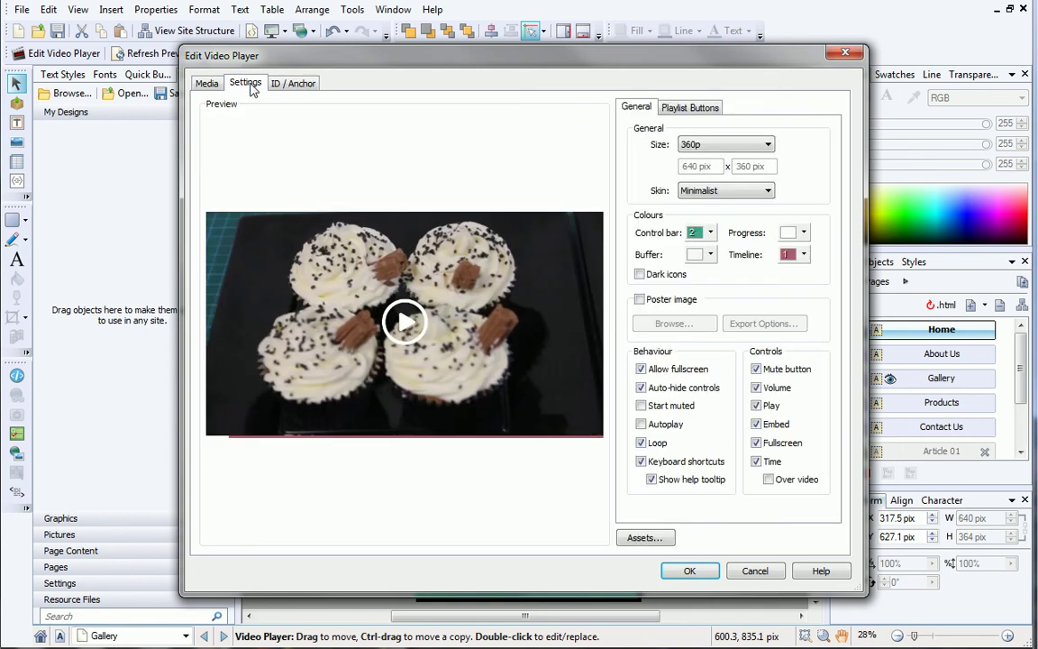
click(669, 108)
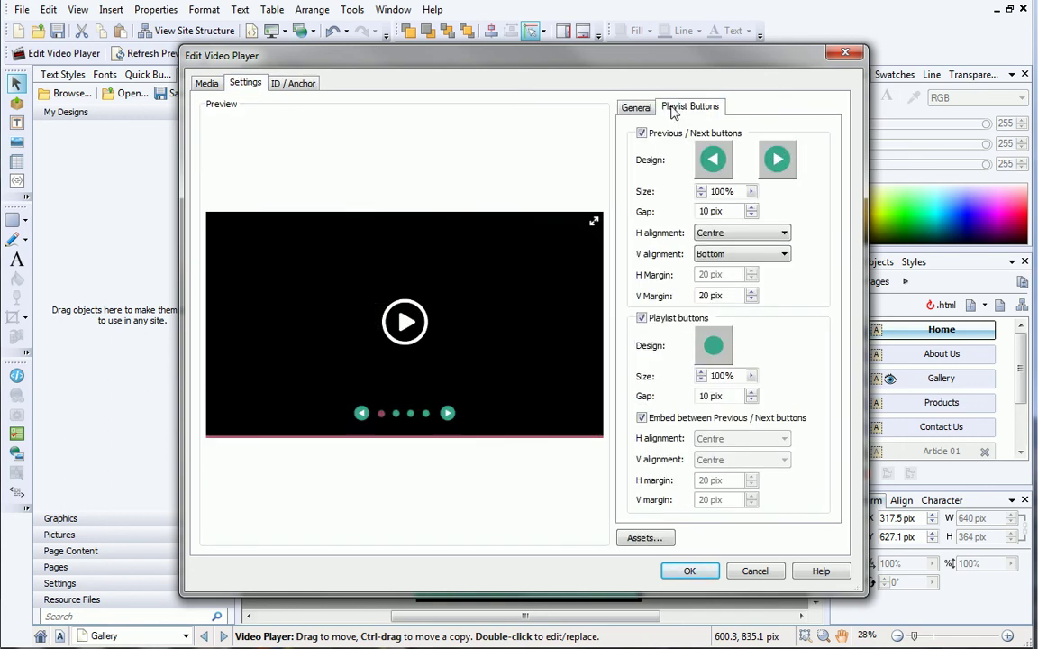
click(639, 108)
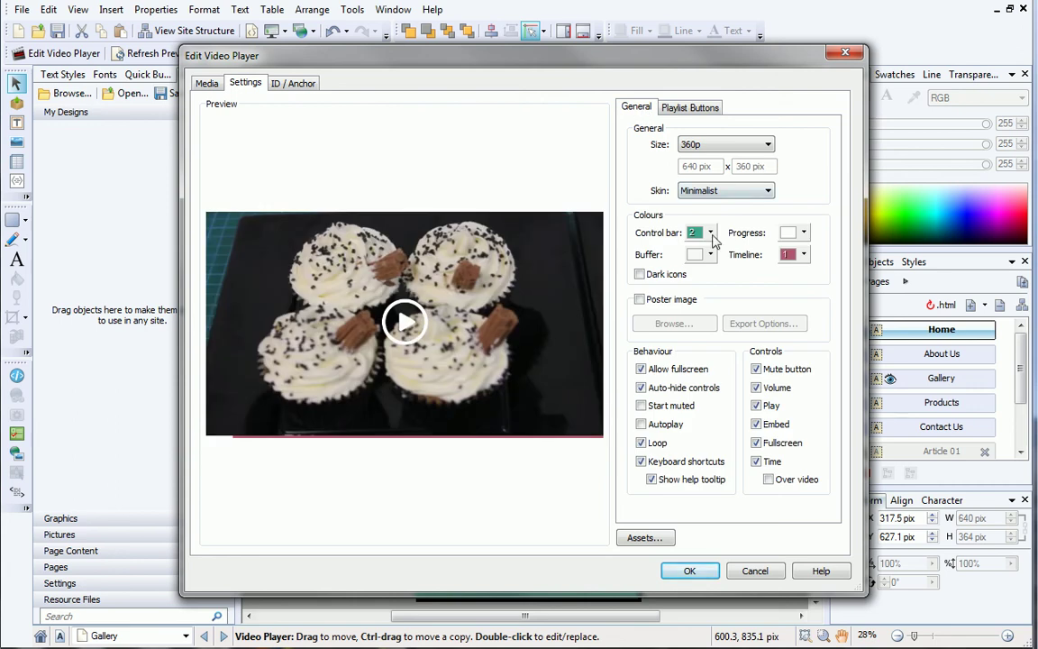
click(710, 232)
click(607, 254)
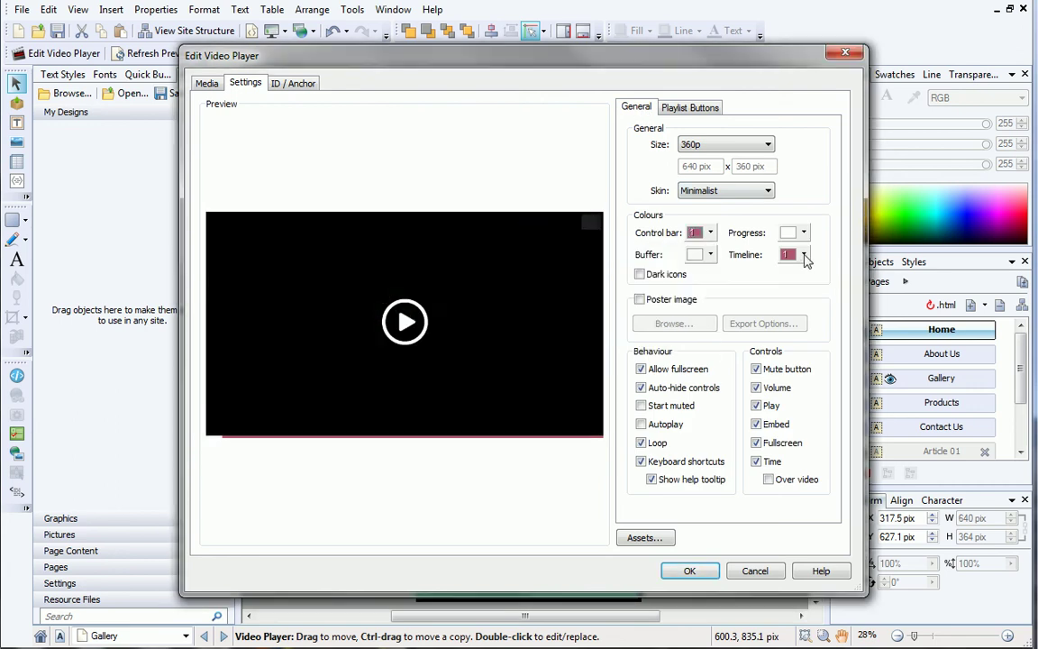
click(803, 255)
click(764, 275)
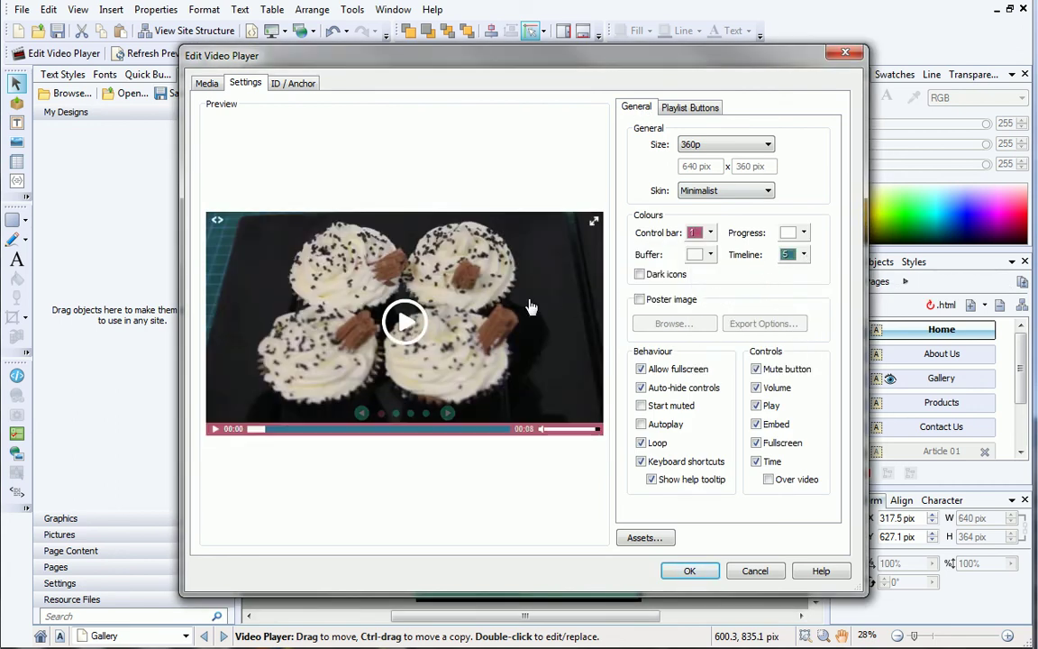
Step: Skip the preview through the playlist to the fourth, chocolate-cake clip
click(447, 413)
click(448, 413)
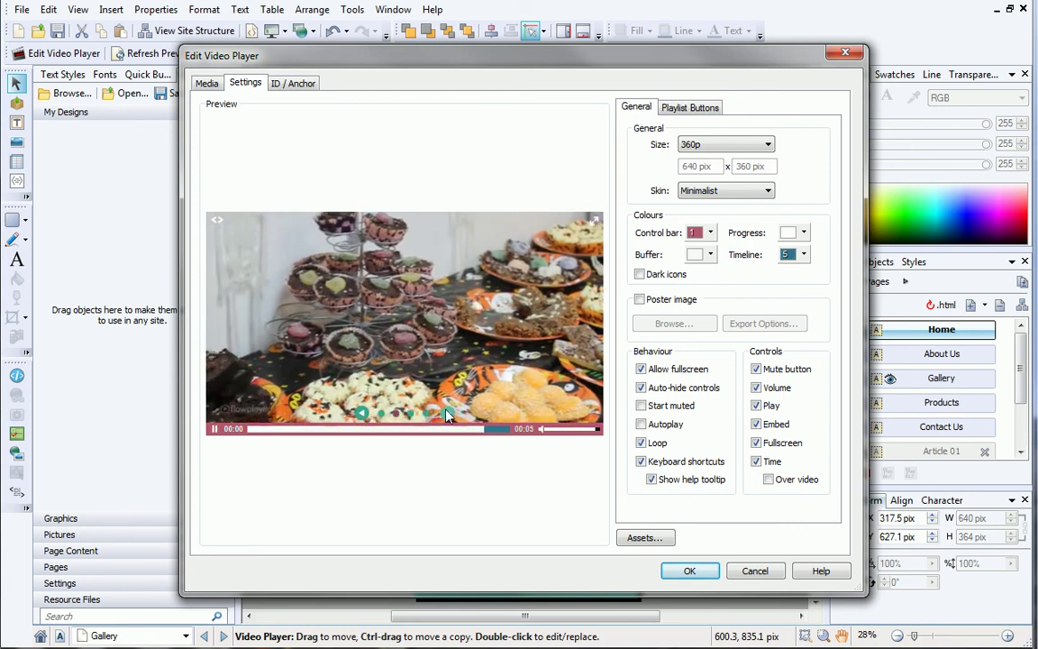
click(447, 413)
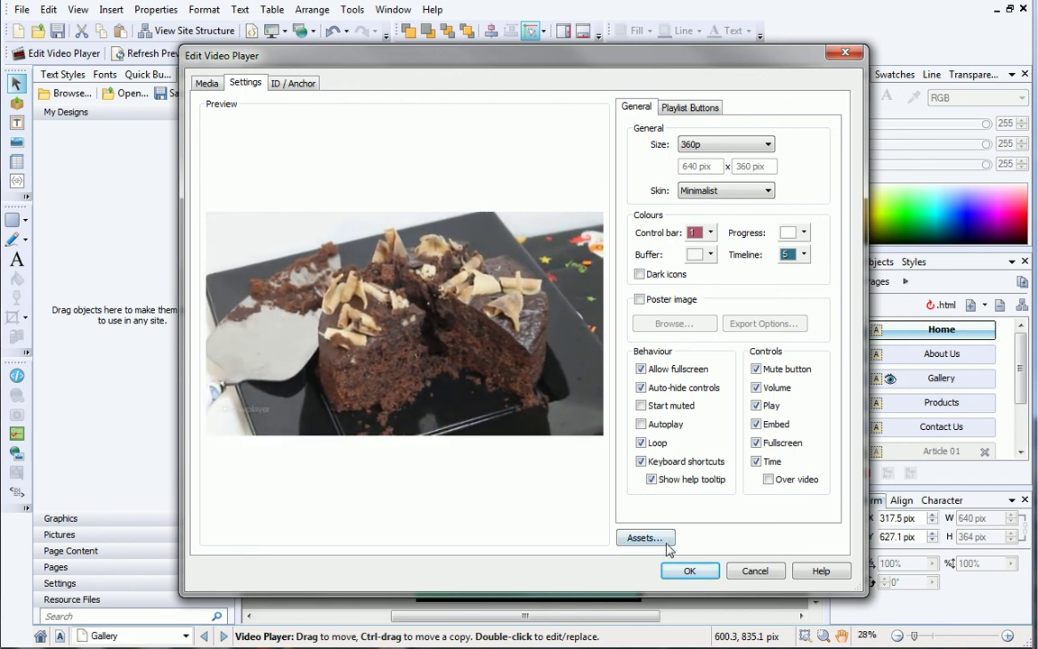
Step: Apply the video player settings and bring up the list of preview browsers
click(686, 571)
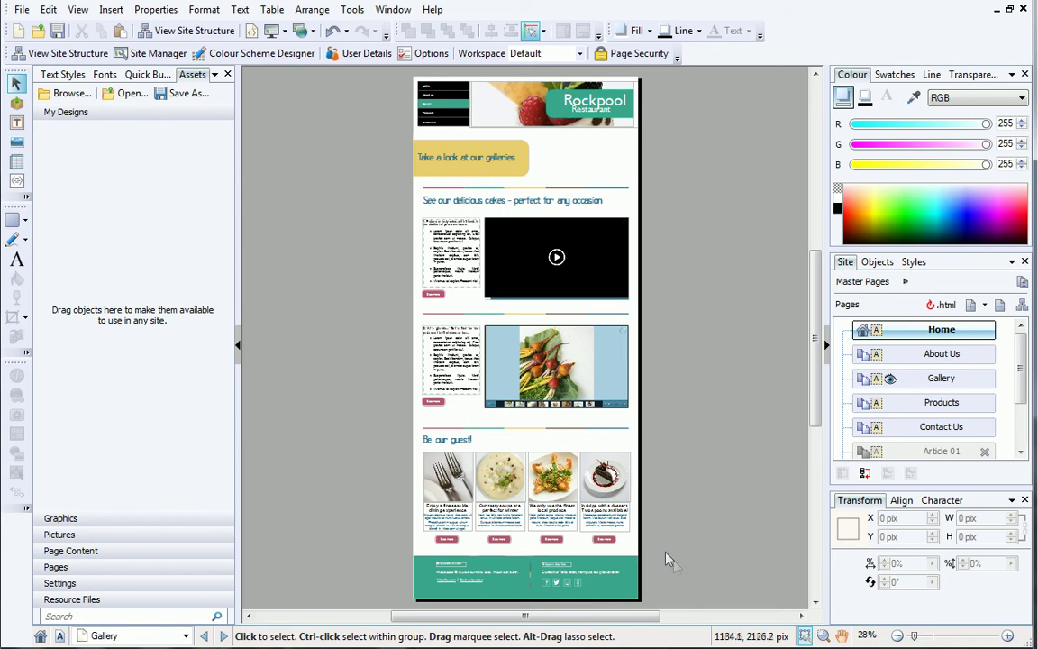
click(284, 31)
Step: Preview the Gallery page in Internet Explorer within WebPlus and play the cupcake video
click(287, 52)
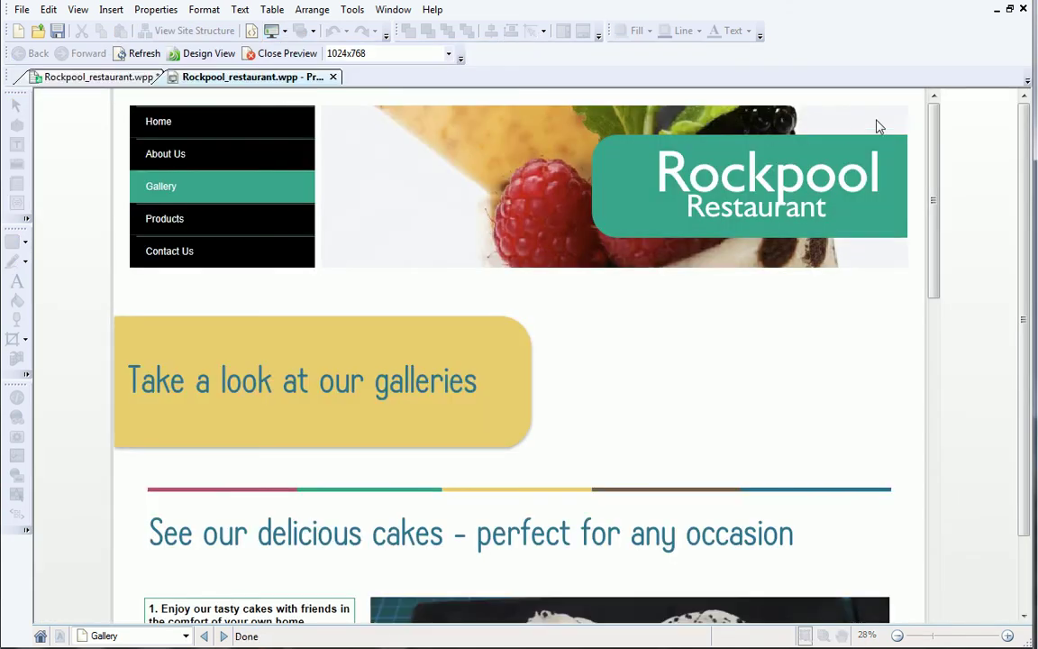
drag(934, 127, 928, 263)
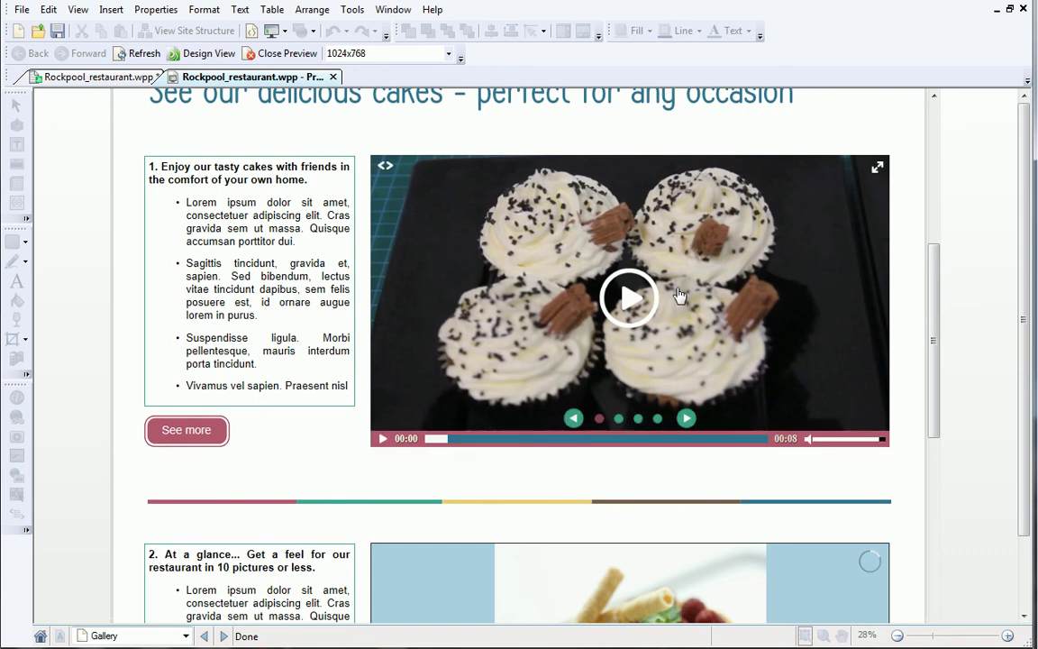
click(615, 297)
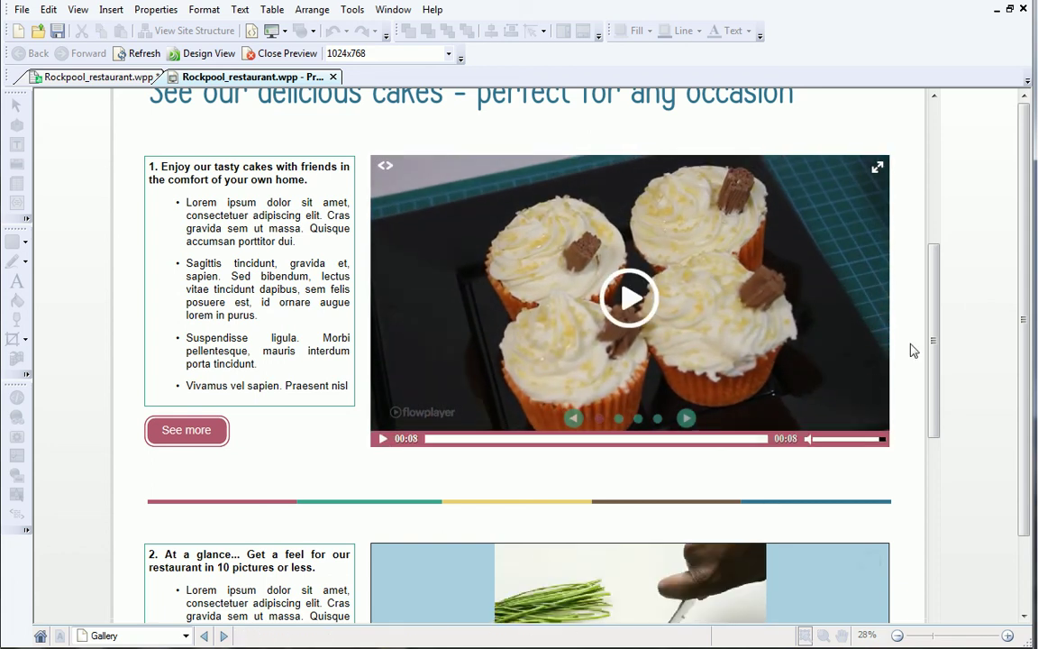
Step: Step the photo gallery through the plated dish, mushroom-and-beef and asparagus photos
drag(933, 336, 921, 448)
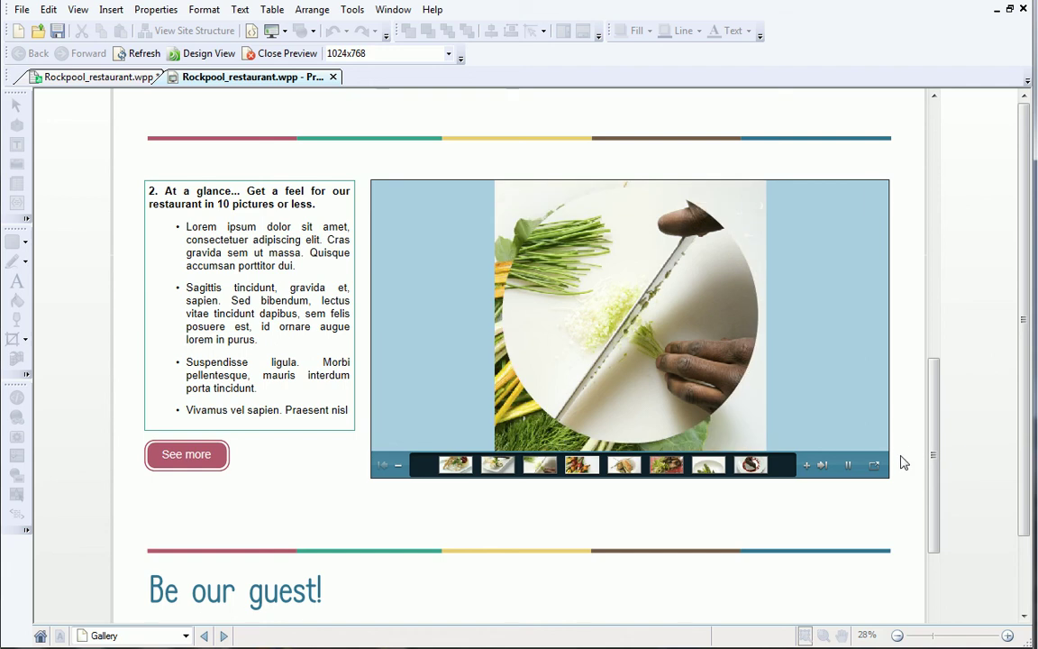
click(807, 466)
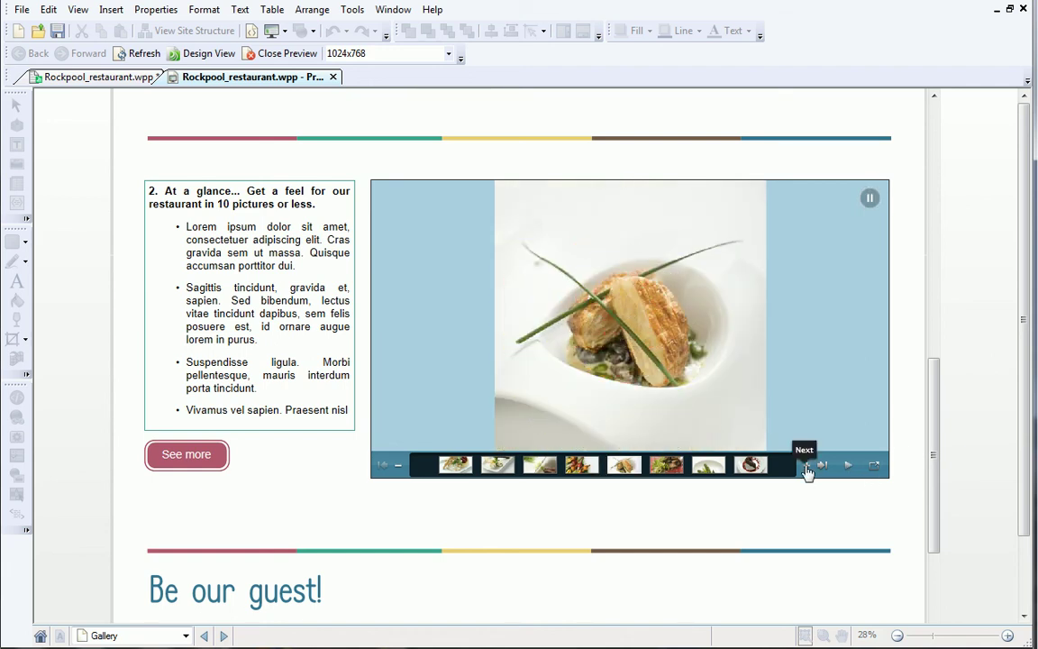
click(807, 467)
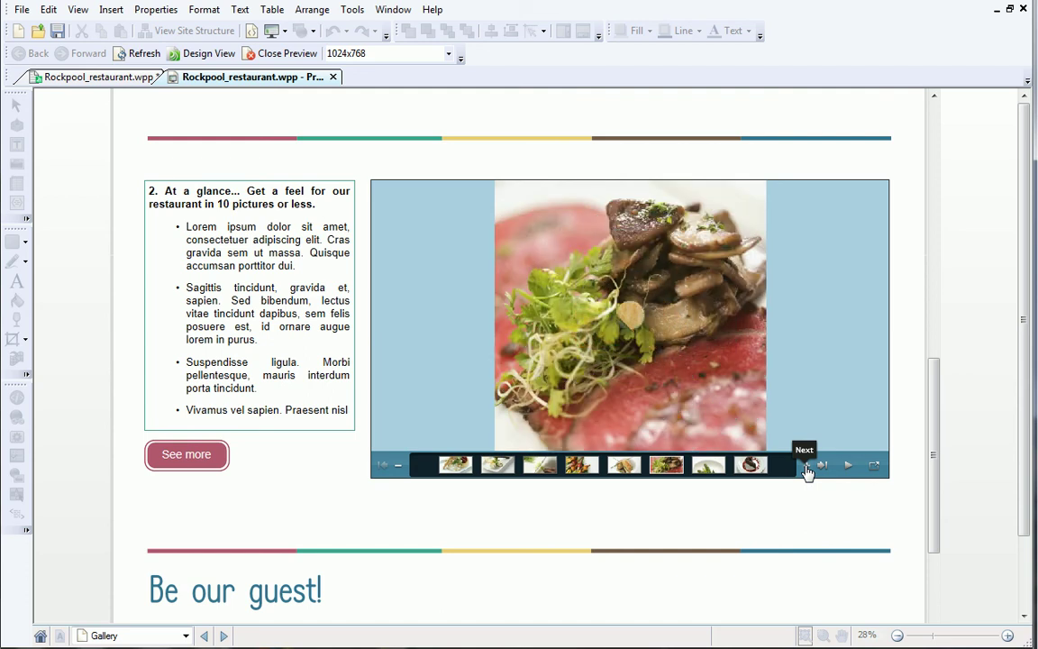
click(807, 467)
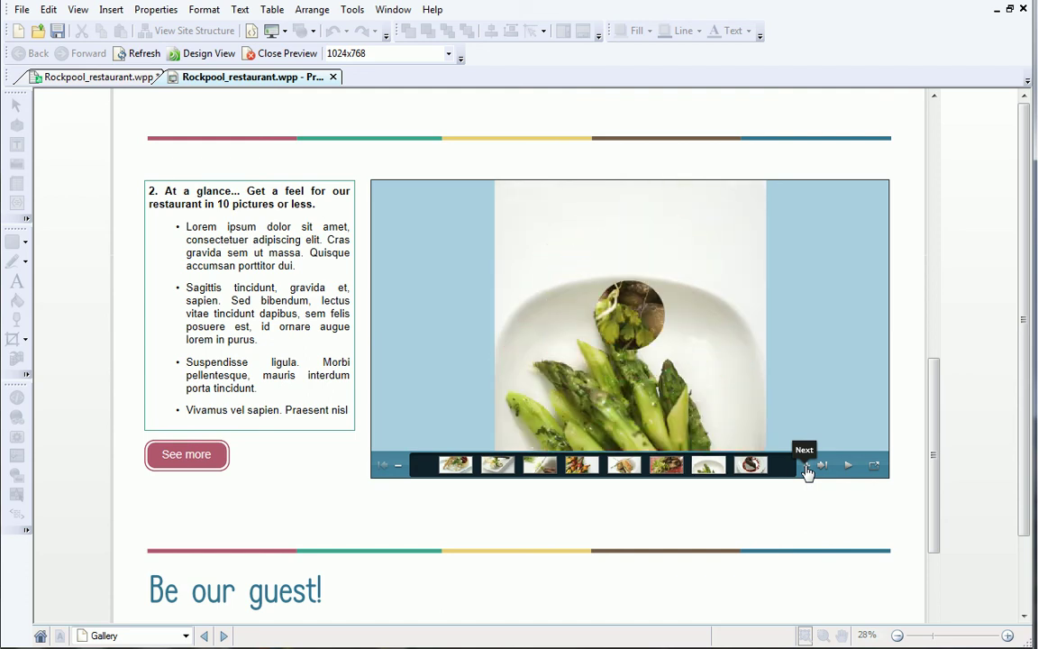